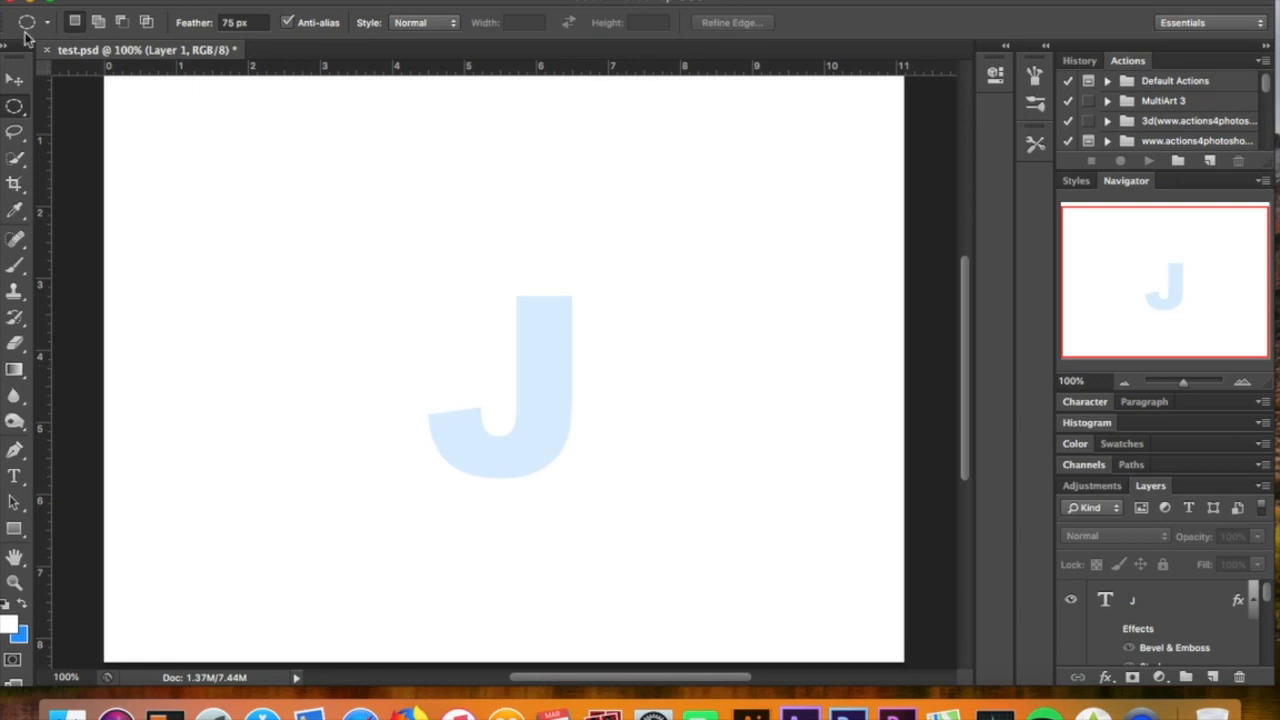
# Select the letter J and check its text color without changing it
pyautogui.click(22, 481)
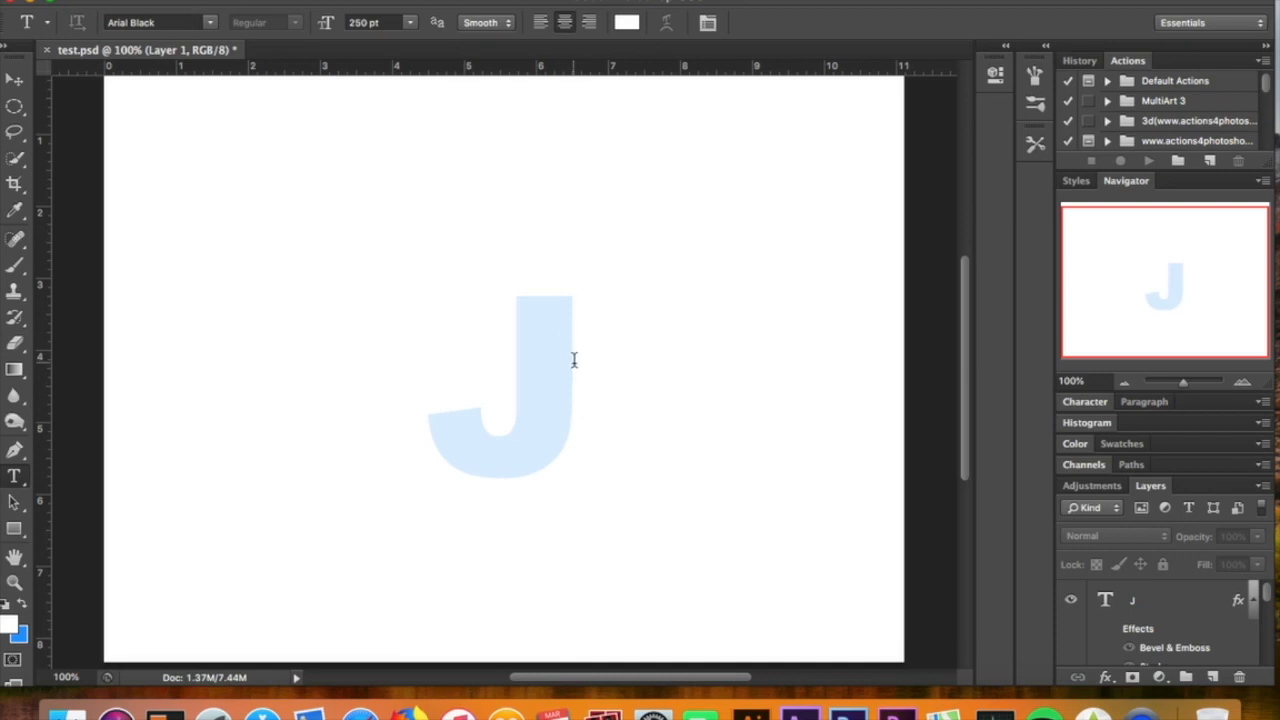
pyautogui.moveTo(574, 360); pyautogui.dragTo(443, 351)
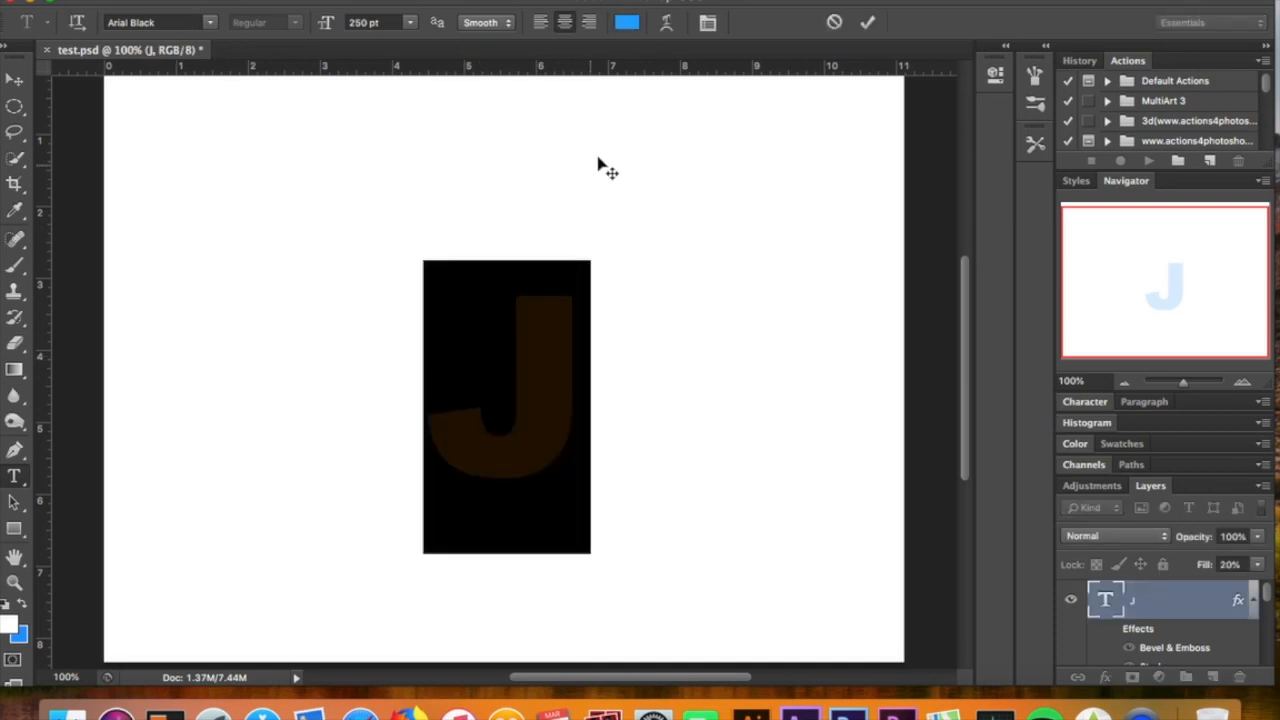
pyautogui.click(626, 22)
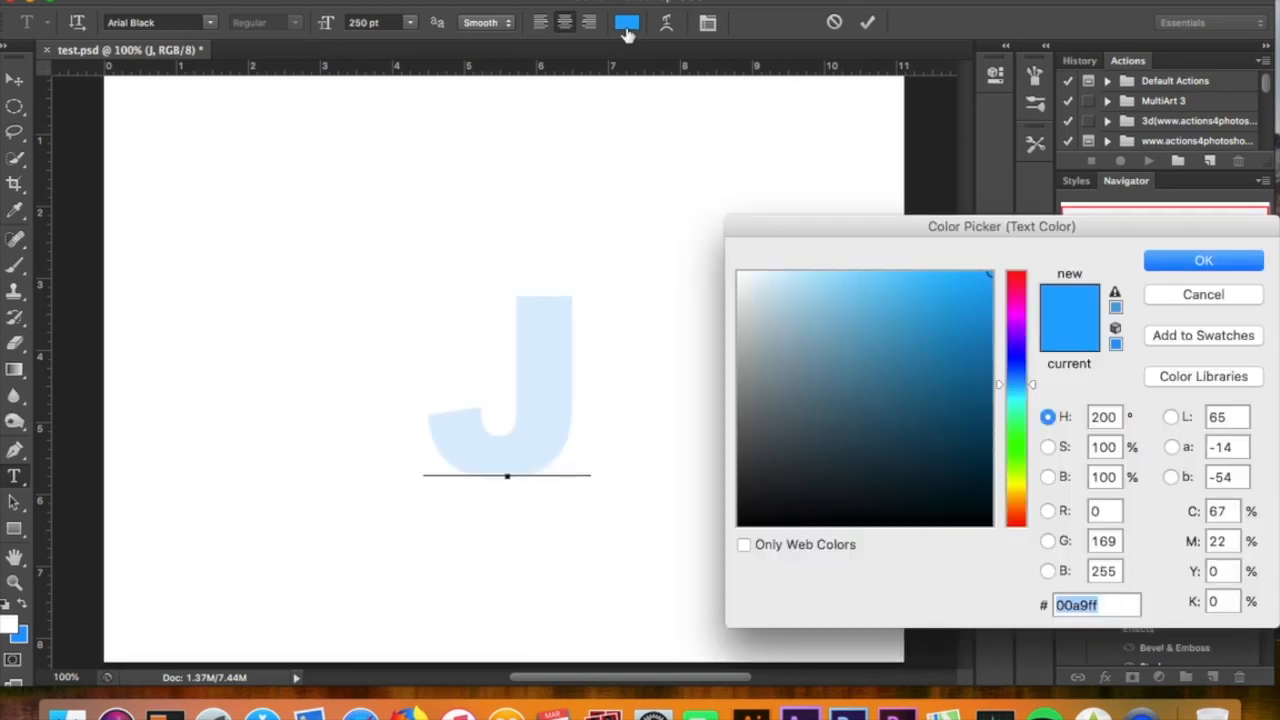
pyautogui.press('Return')
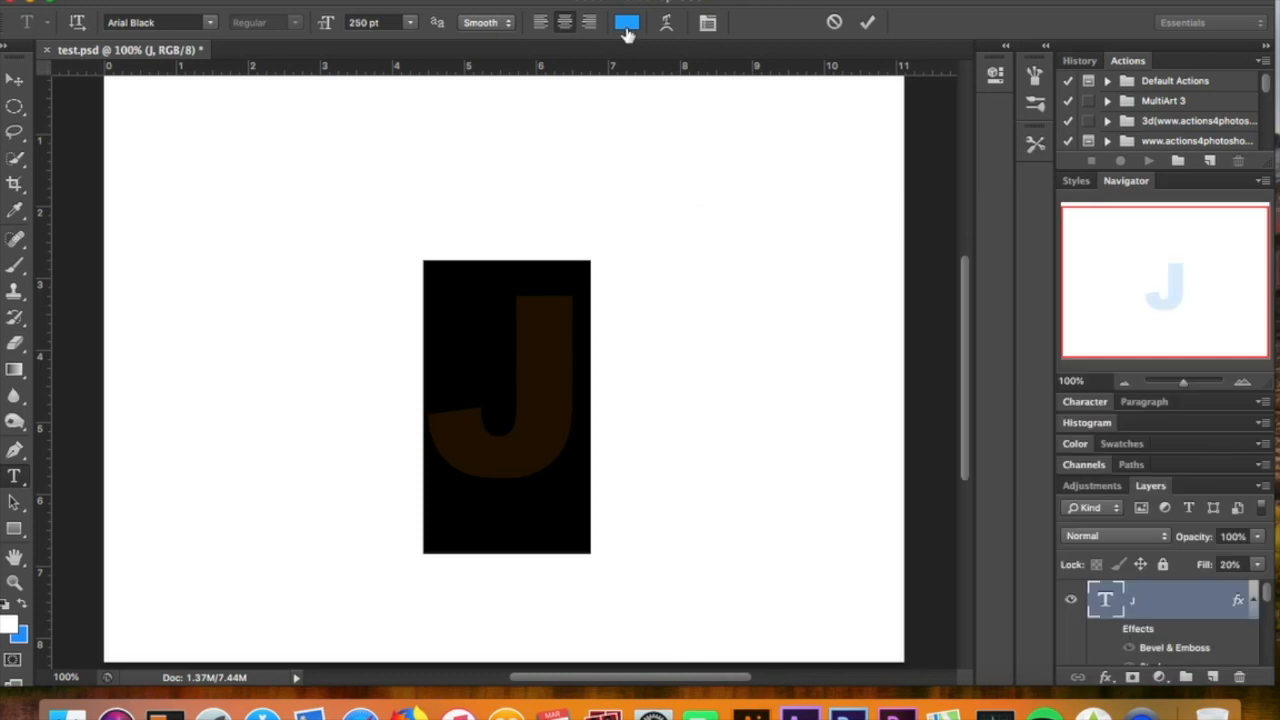
pyautogui.click(14, 84)
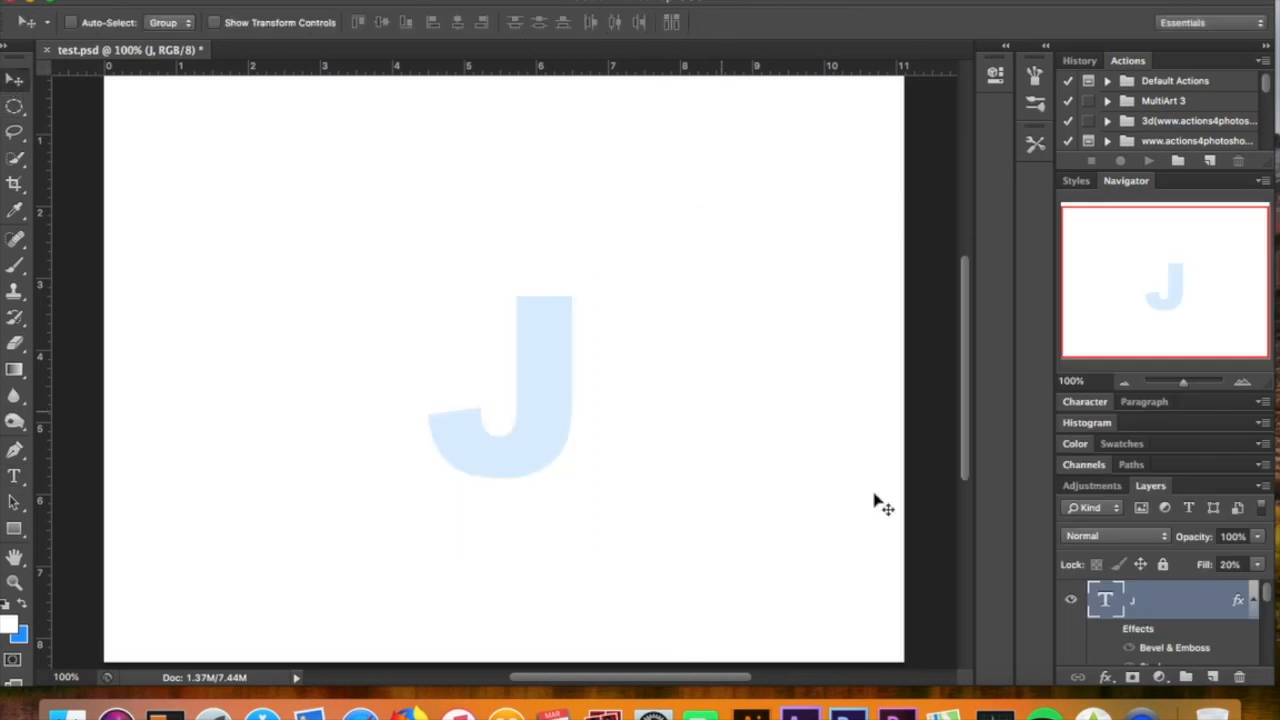
# Examine the J layer's Bevel & Emboss and Stroke style settings, including the stroke color
pyautogui.doubleClick(1193, 611)
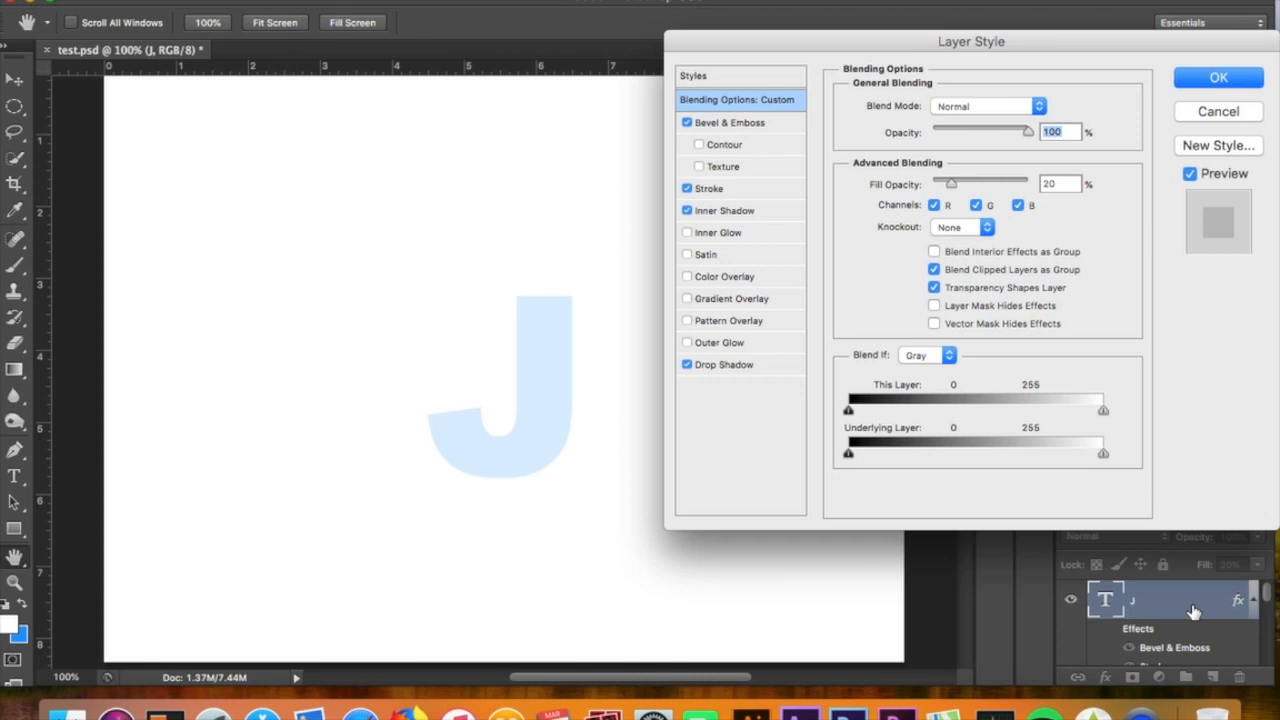
pyautogui.click(740, 122)
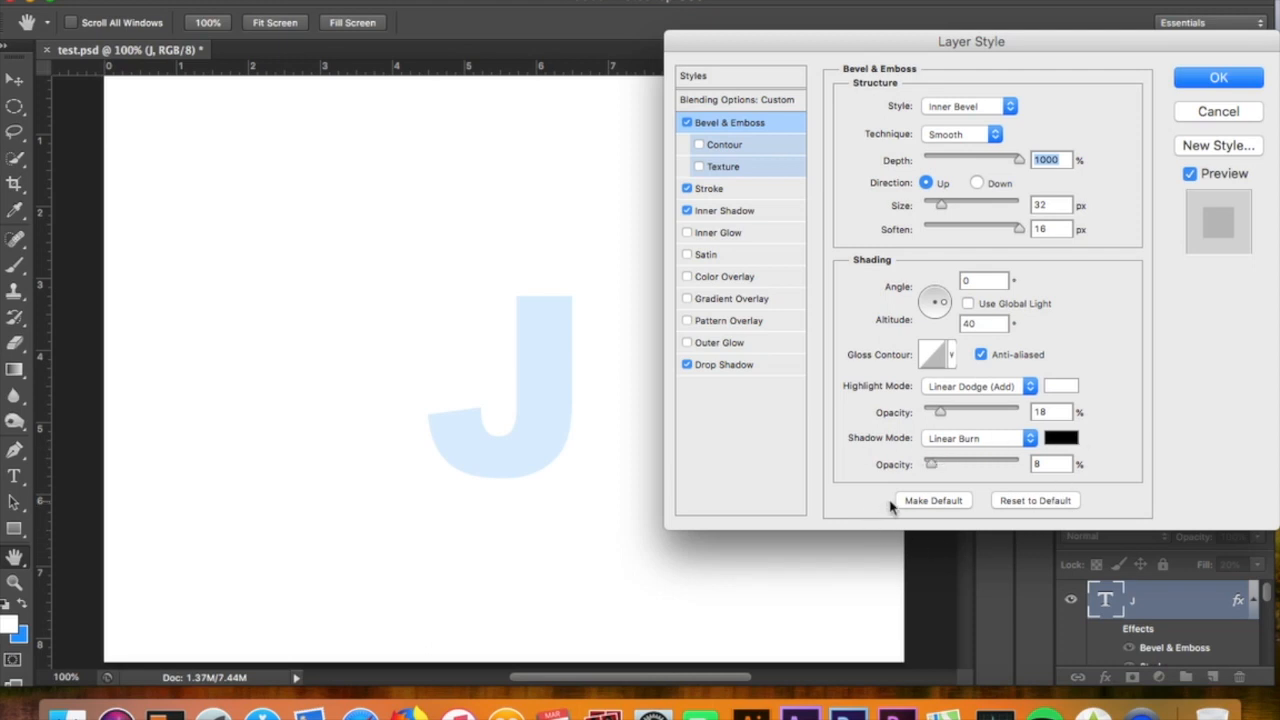
pyautogui.click(728, 192)
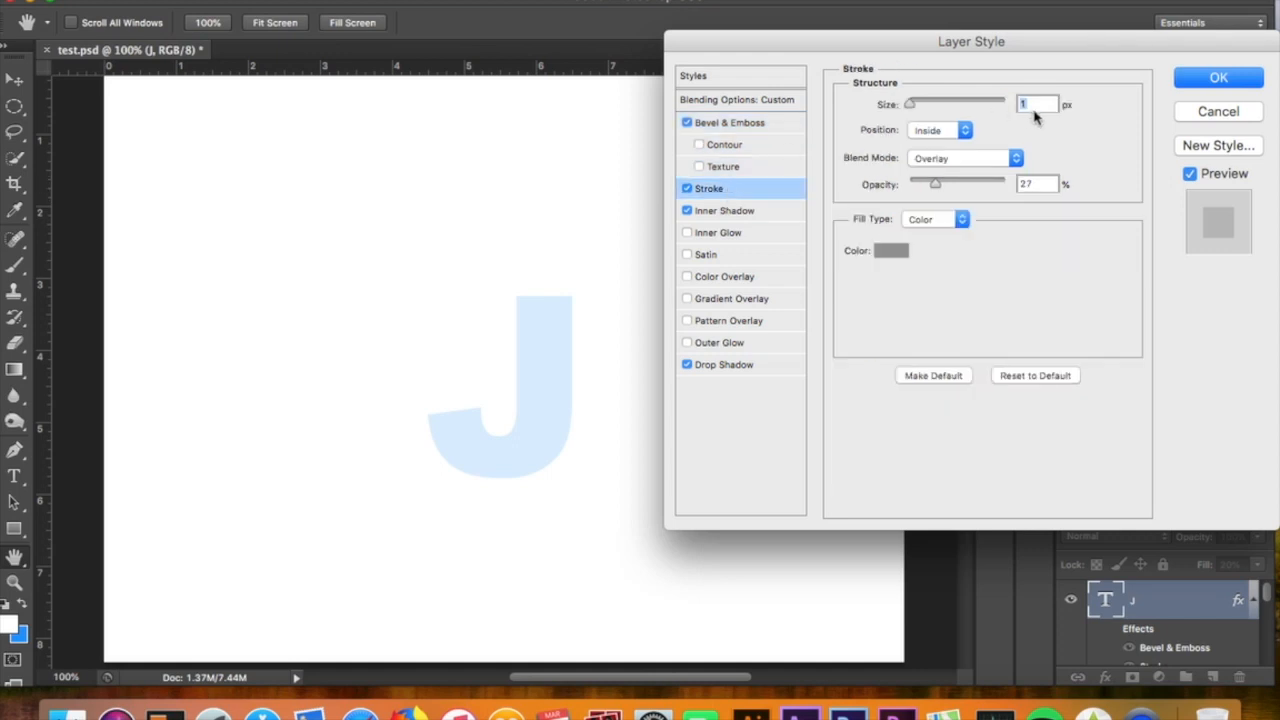
pyautogui.click(899, 252)
pyautogui.press('Escape')
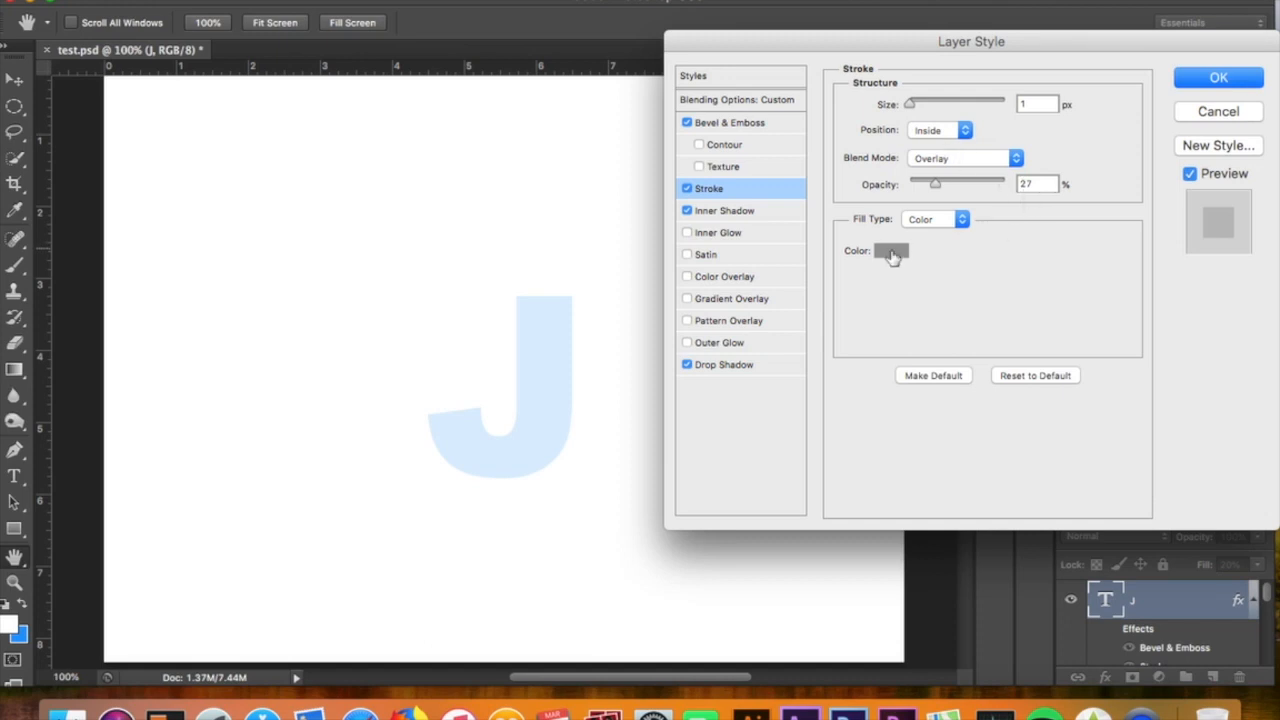
# Examine the J layer's Inner Shadow settings and the contour presets and options available for it
pyautogui.click(774, 212)
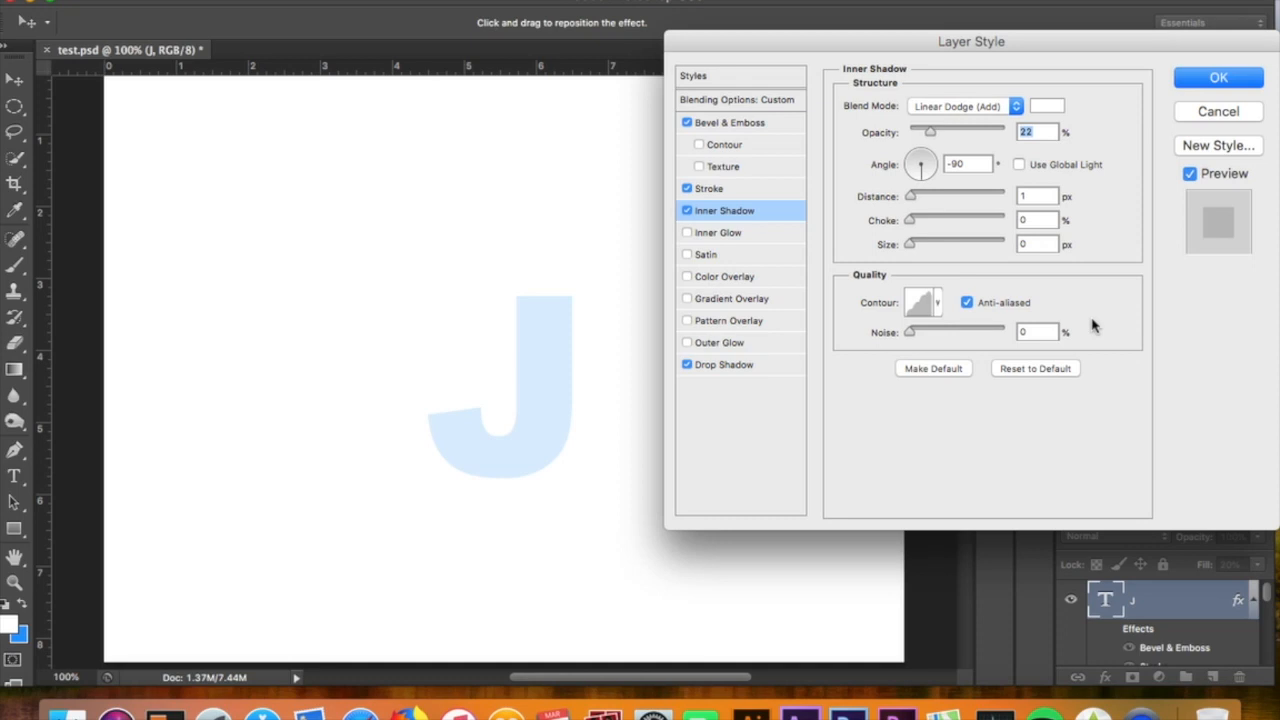
pyautogui.click(937, 312)
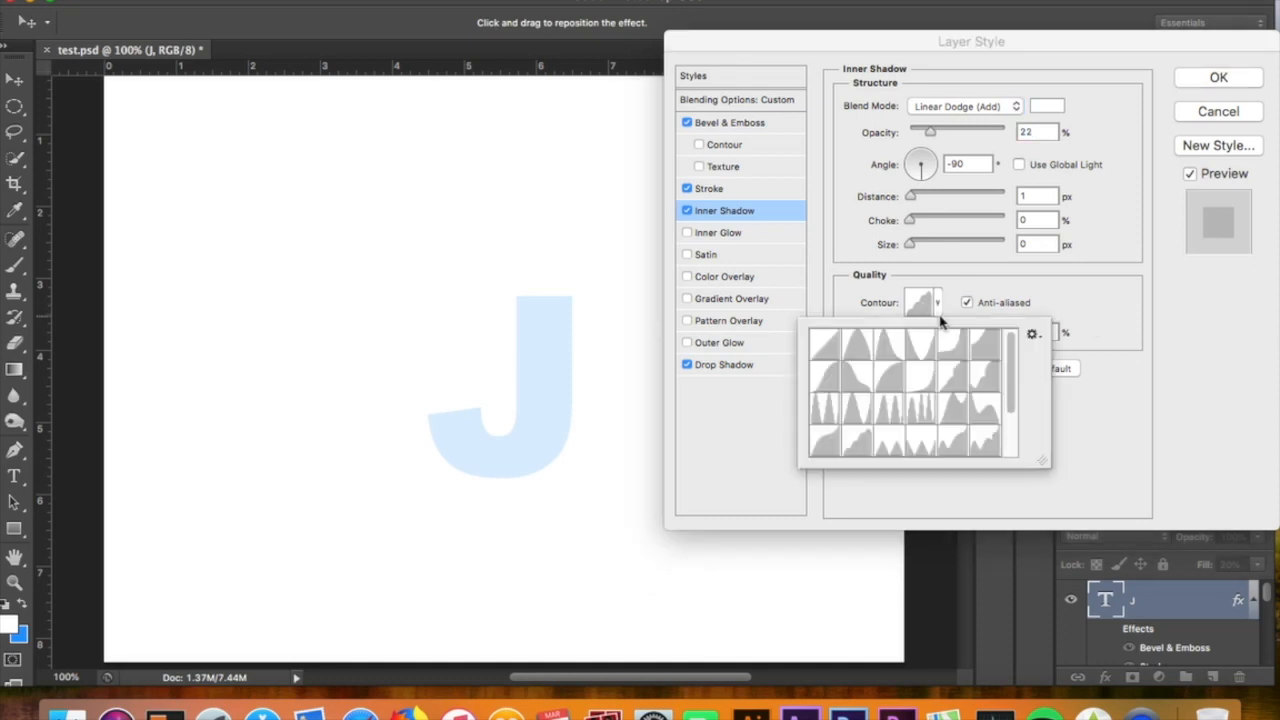
pyautogui.click(1034, 337)
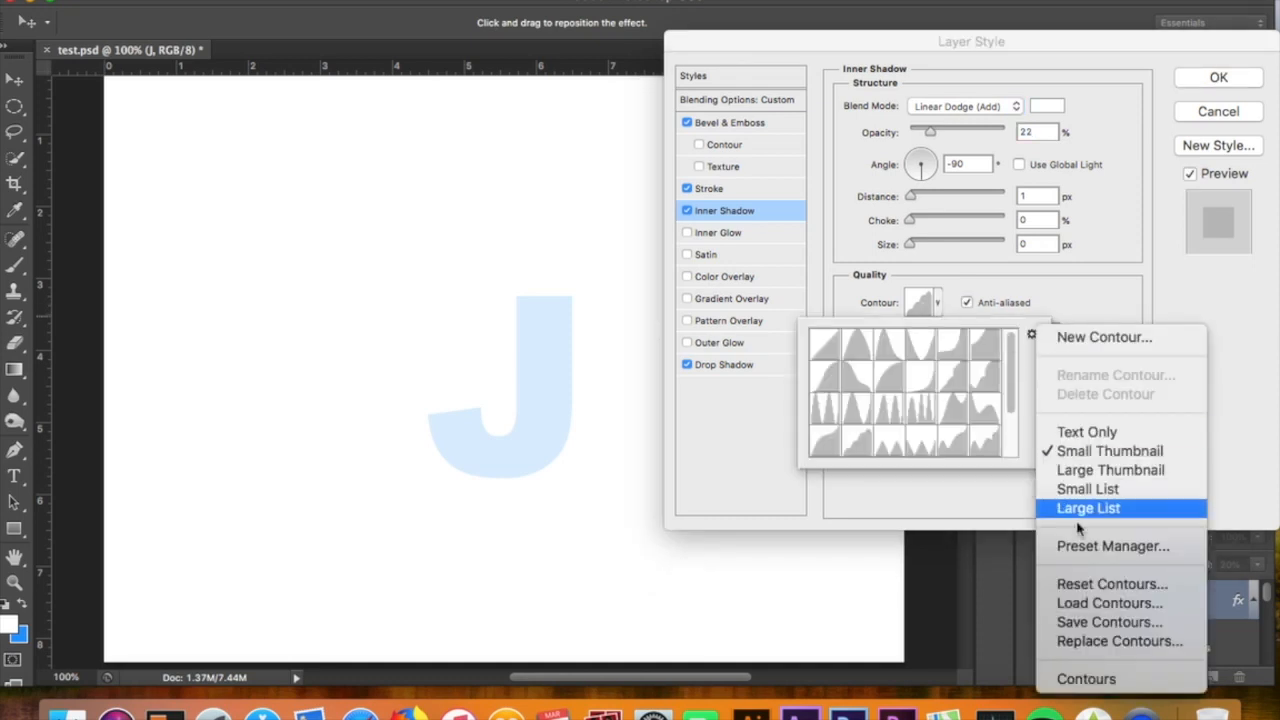
pyautogui.click(1094, 295)
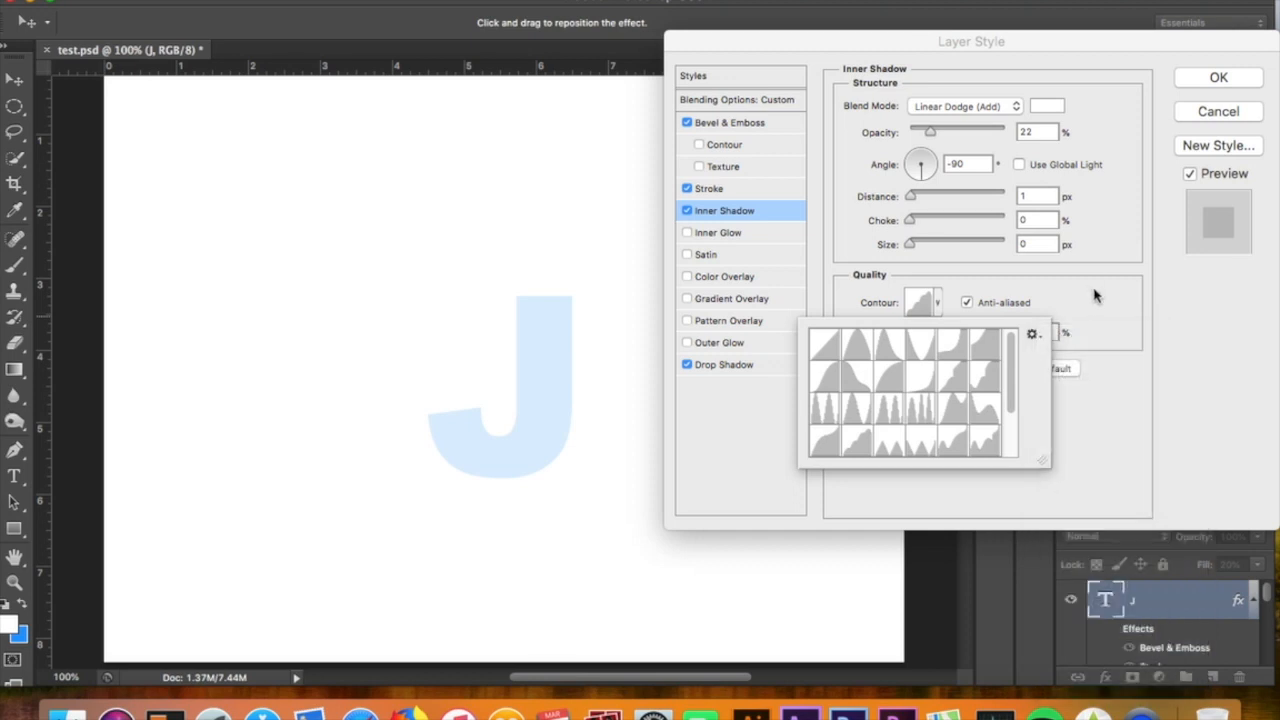
pyautogui.click(938, 312)
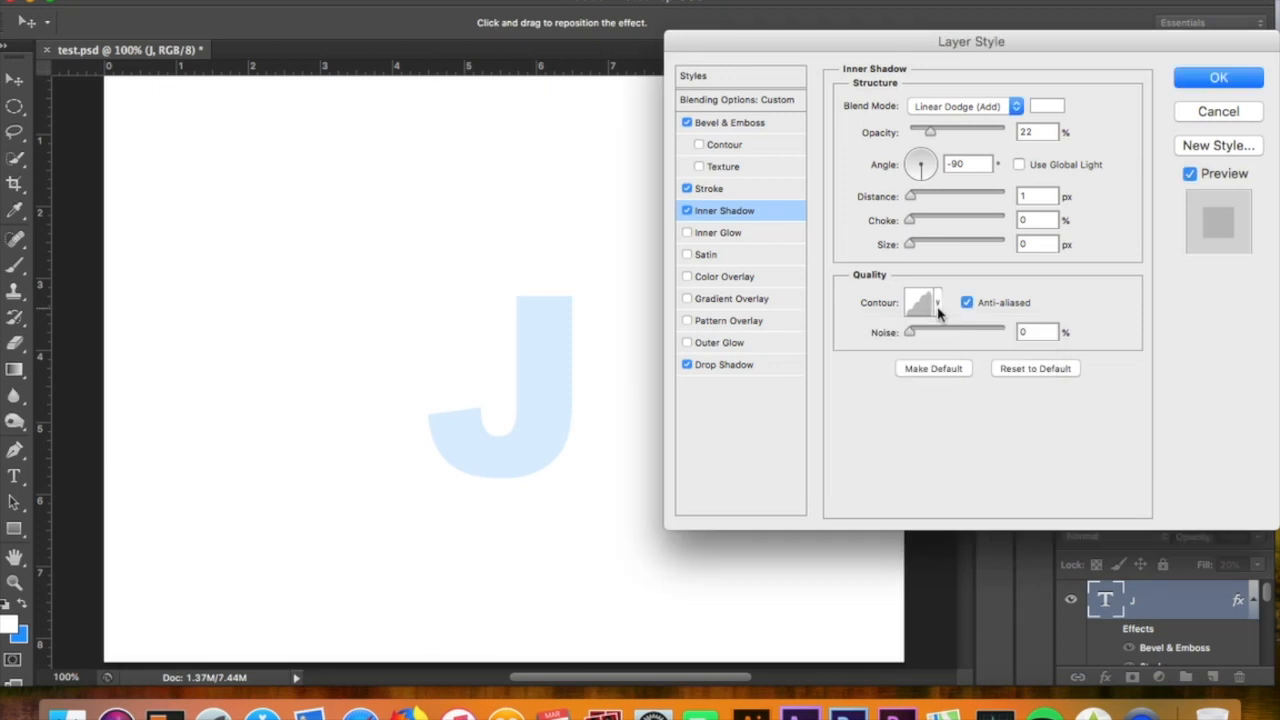
# Check the J layer's Drop Shadow settings, close the layer style and turn on the layer's effects
pyautogui.click(740, 367)
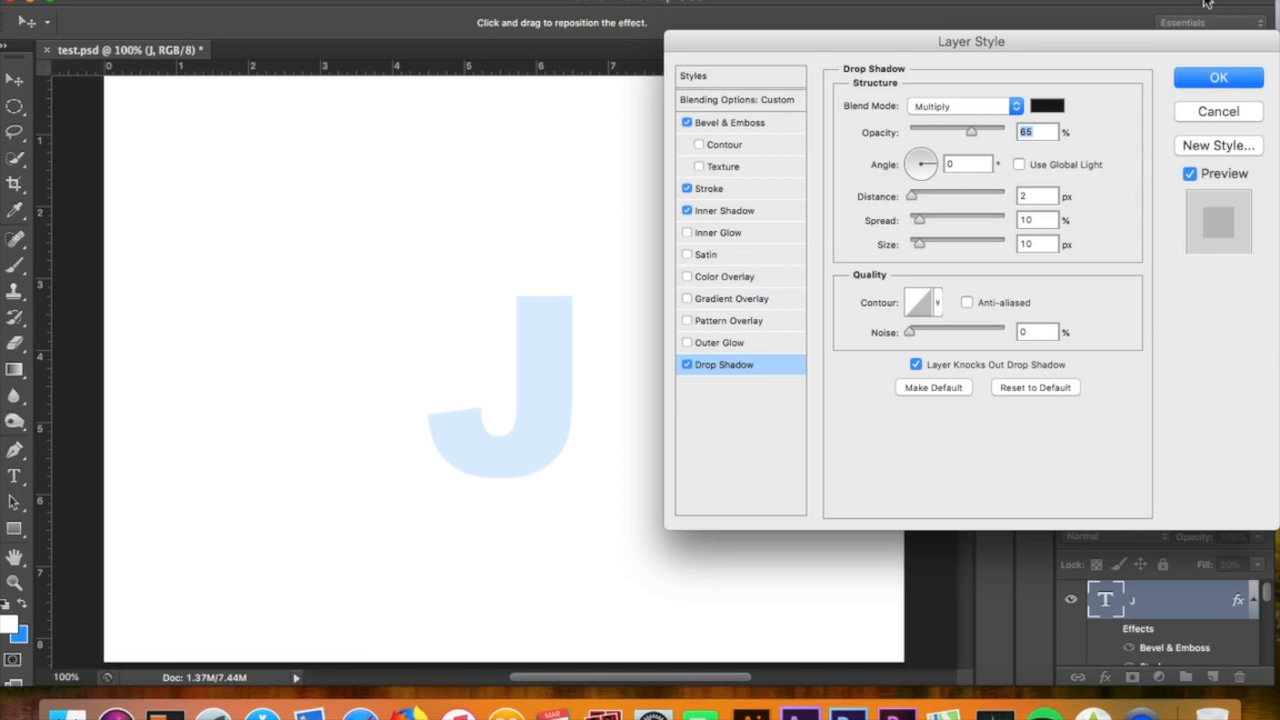
pyautogui.click(1205, 80)
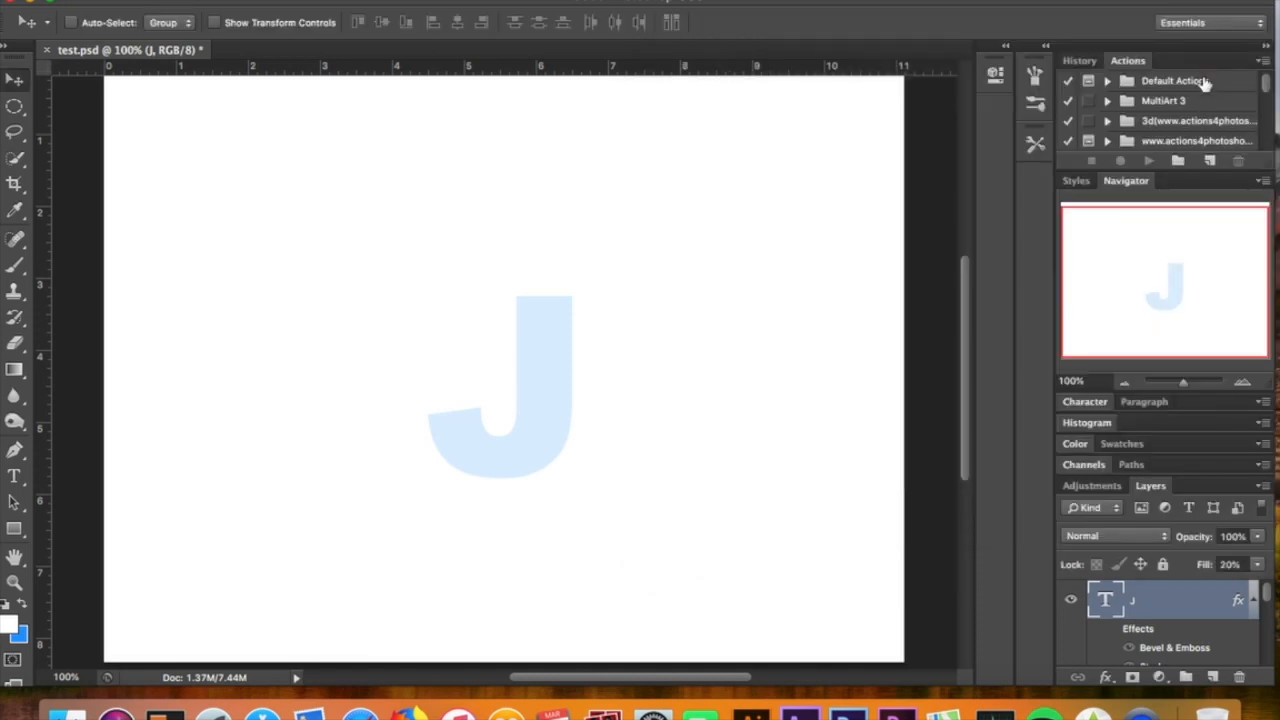
pyautogui.click(1111, 628)
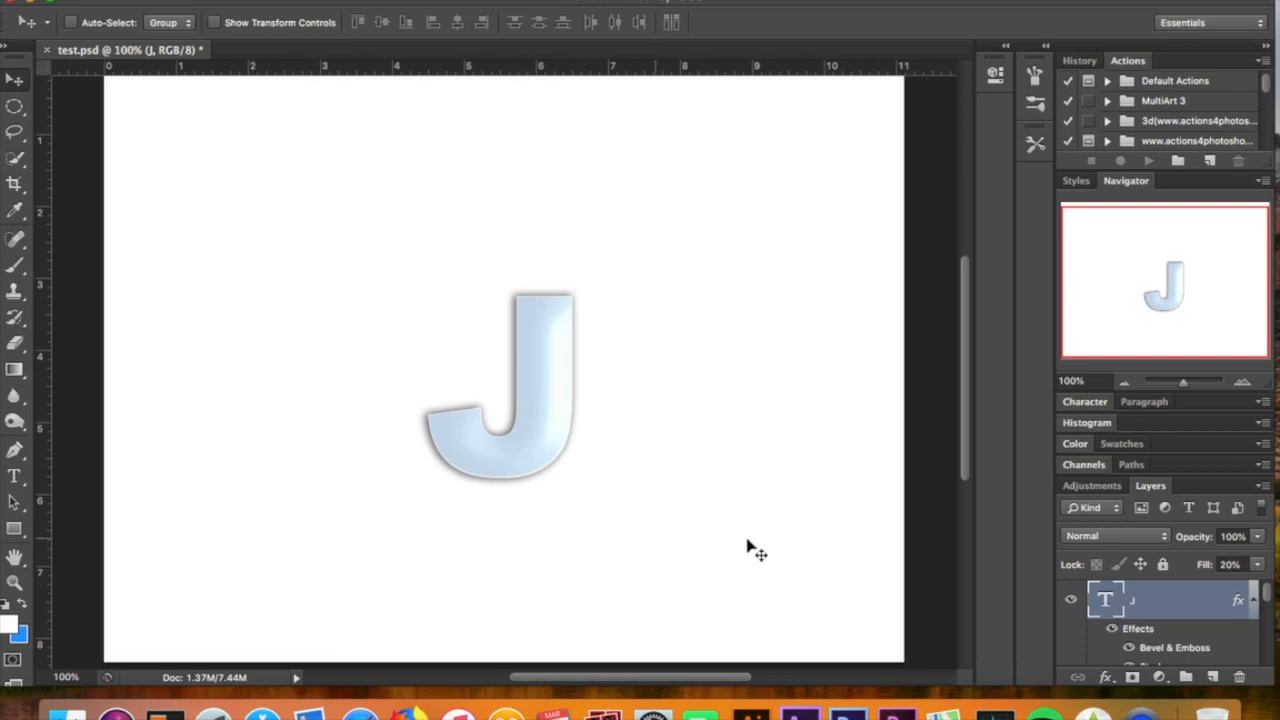
# Add a new layer directly above the Background and draw a circular selection with 75 px feather around the J
pyautogui.scroll(-5, 1098, 638)
pyautogui.scroll(-1, 1098, 638)
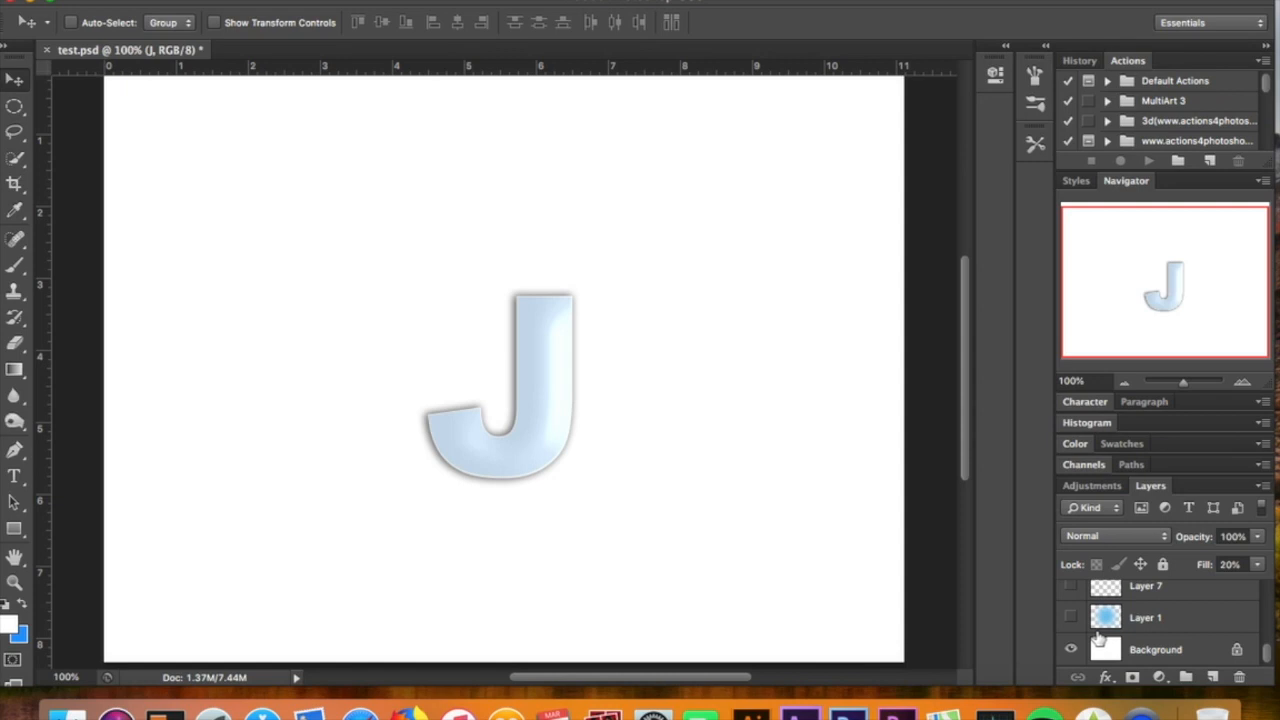
pyautogui.click(17, 108)
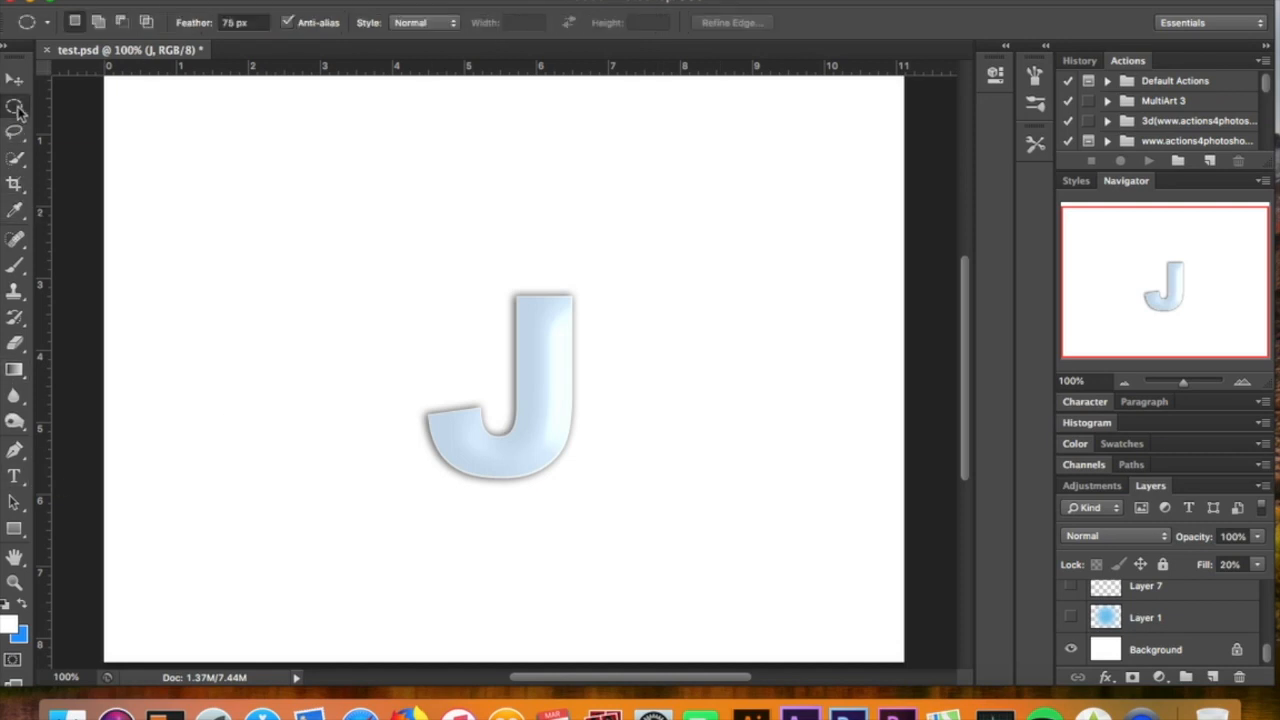
pyautogui.click(17, 108)
pyautogui.click(125, 122)
pyautogui.click(1166, 656)
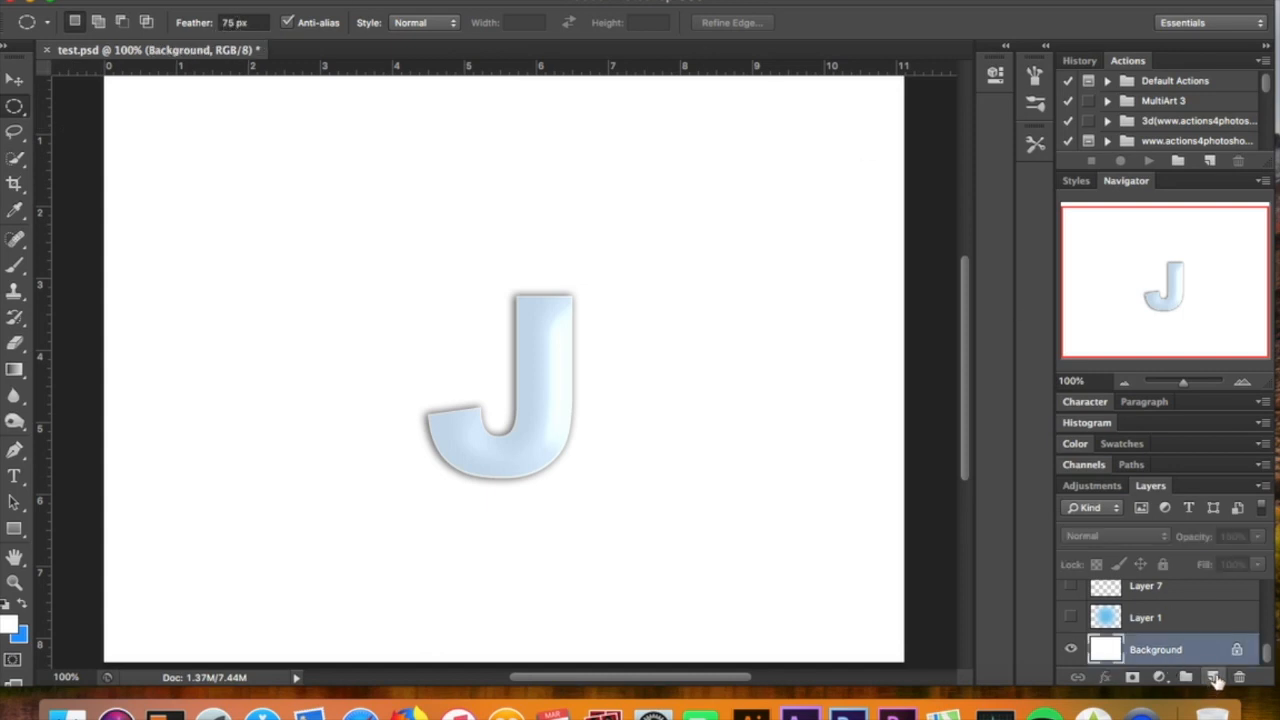
pyautogui.click(1212, 678)
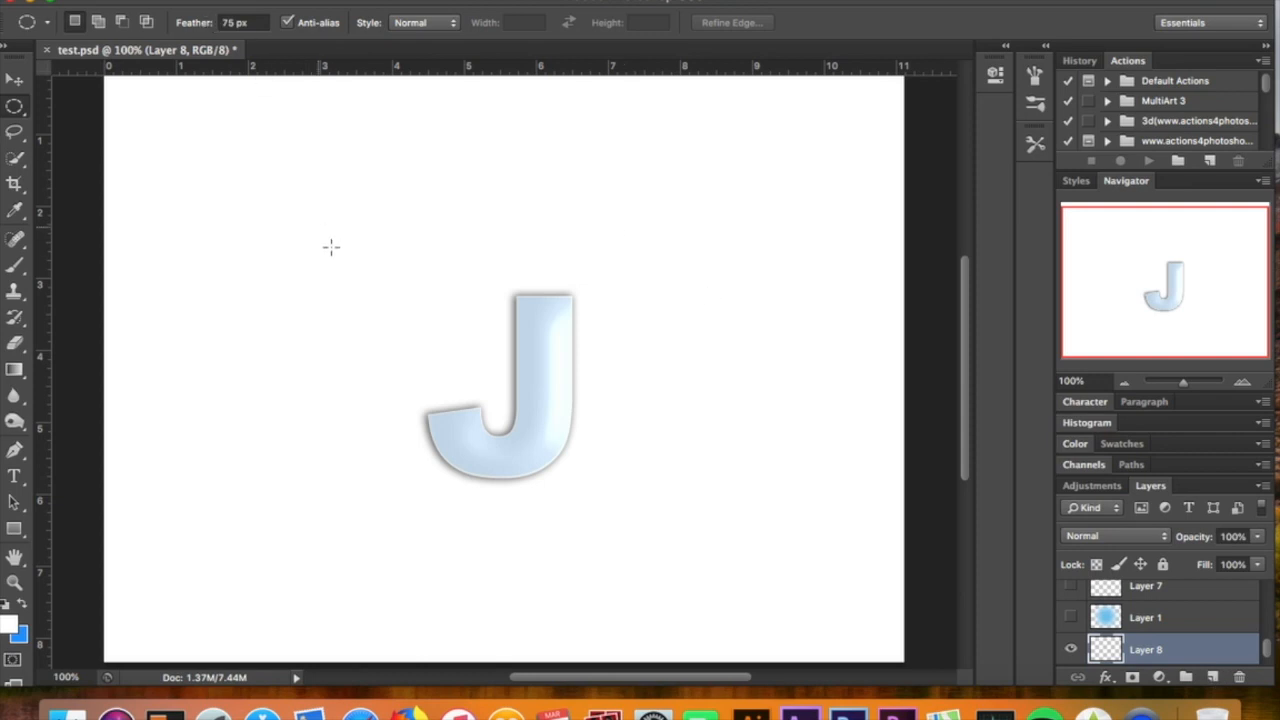
pyautogui.moveTo(332, 206); pyautogui.dragTo(801, 598)
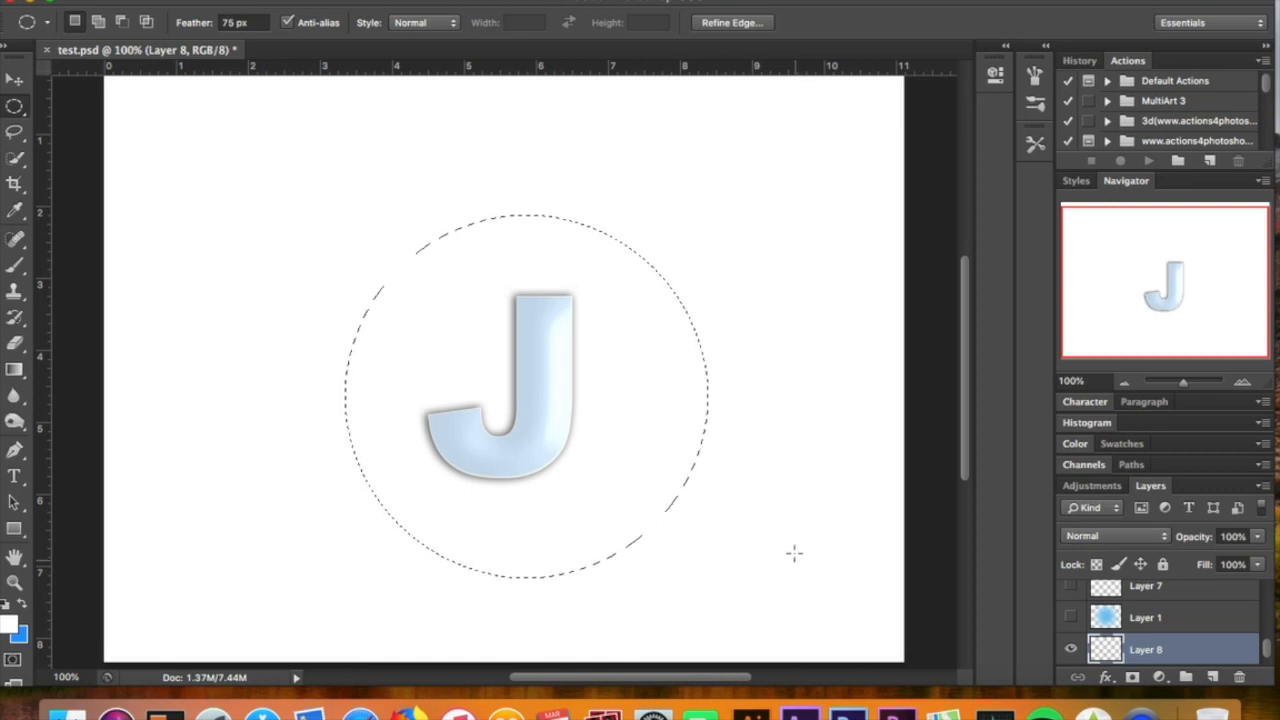
# Fill the circular selection with the blue background color 0799ff and deselect it
pyautogui.click(1078, 446)
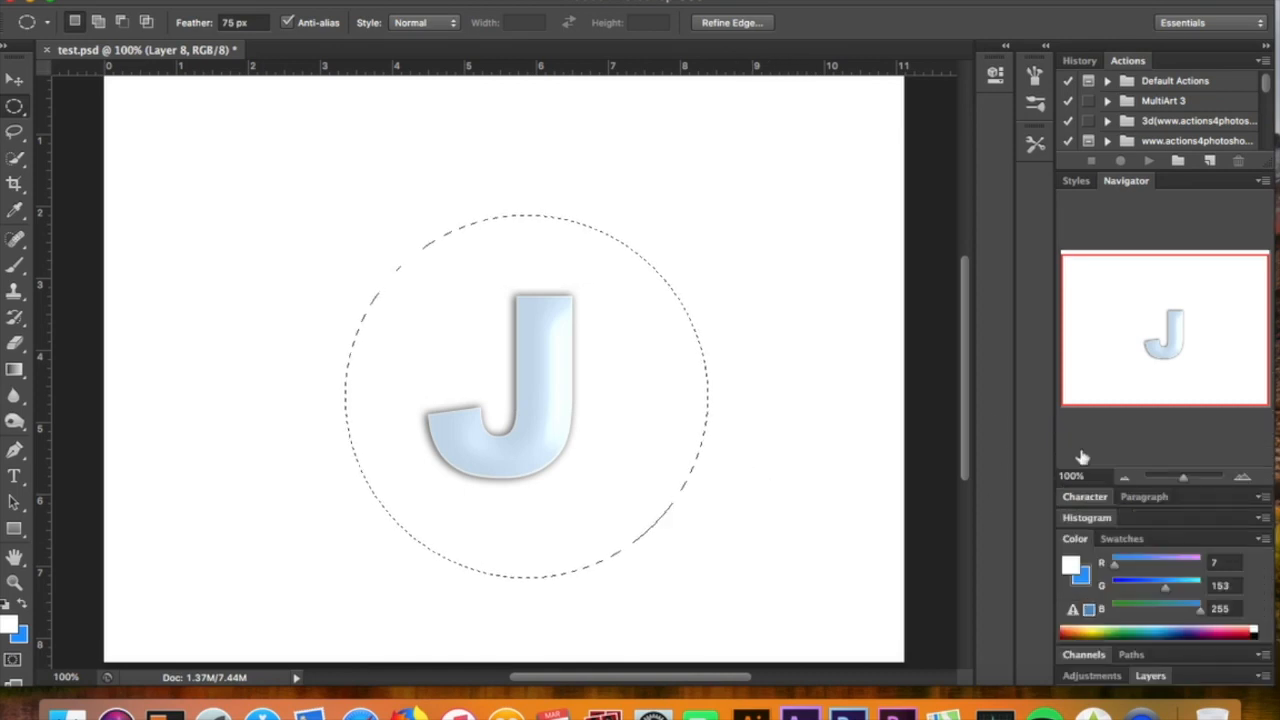
pyautogui.click(1083, 580)
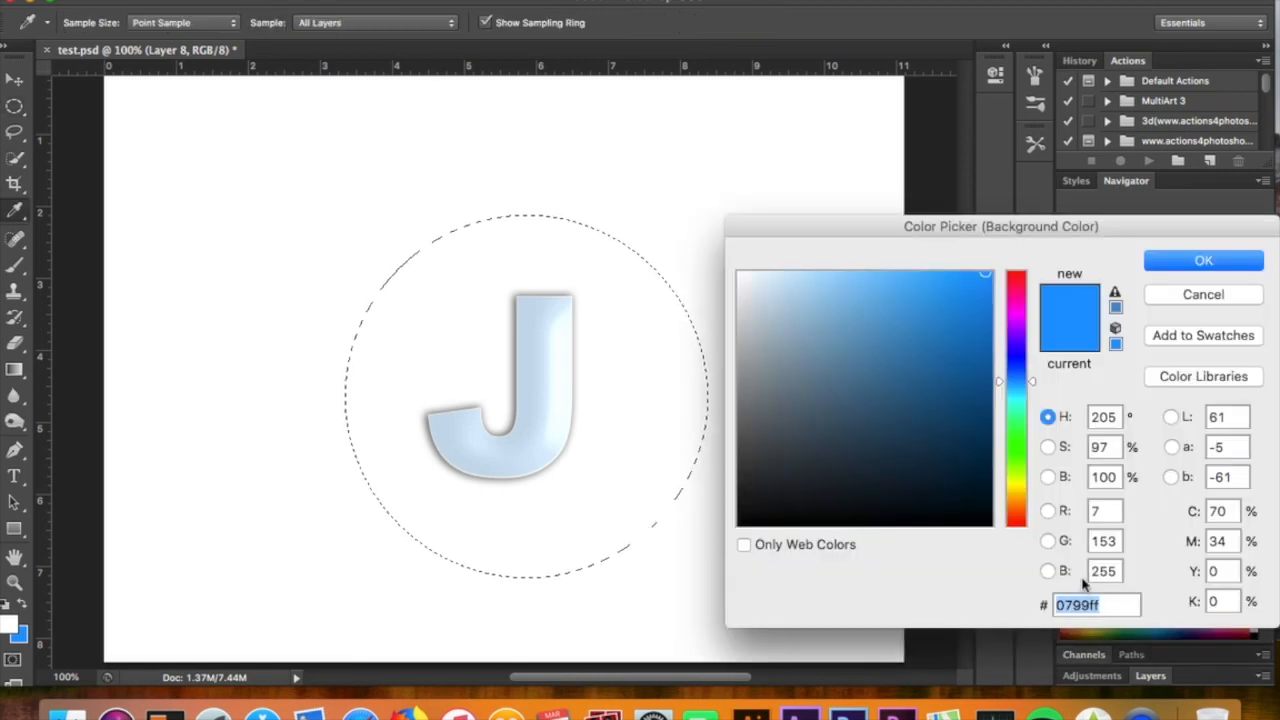
pyautogui.press('Return')
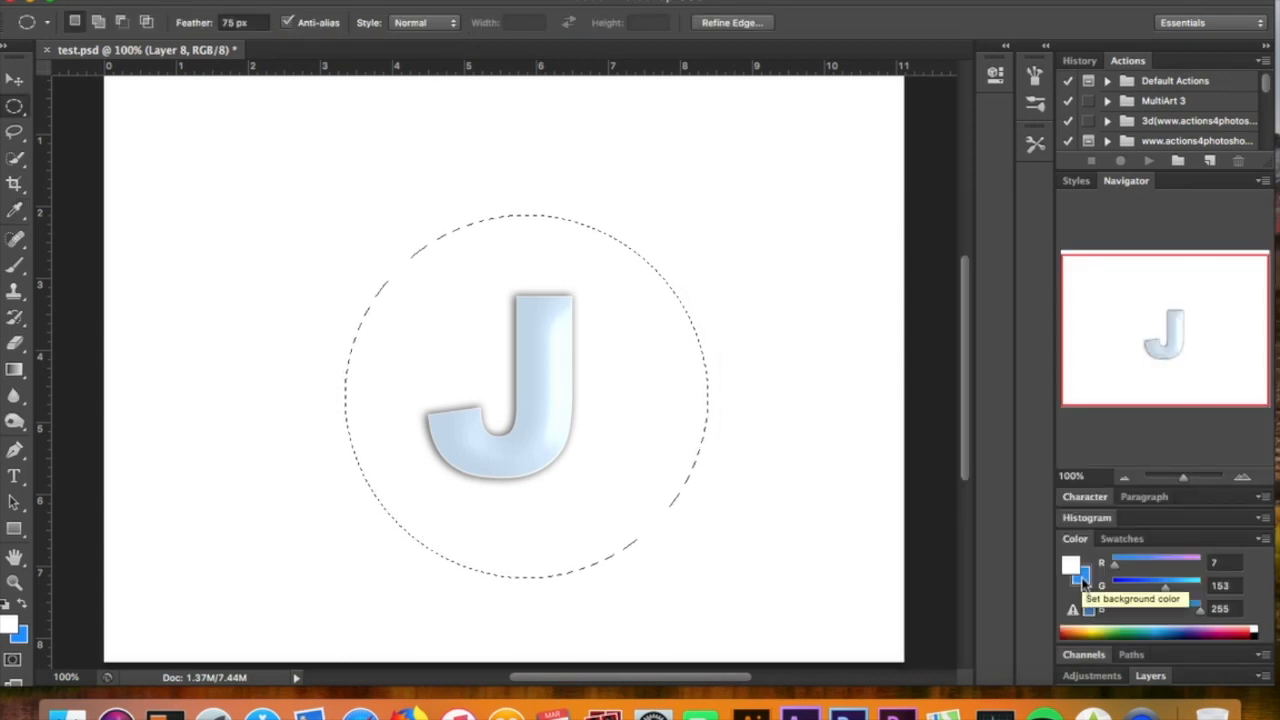
pyautogui.press('super+BackSpace')
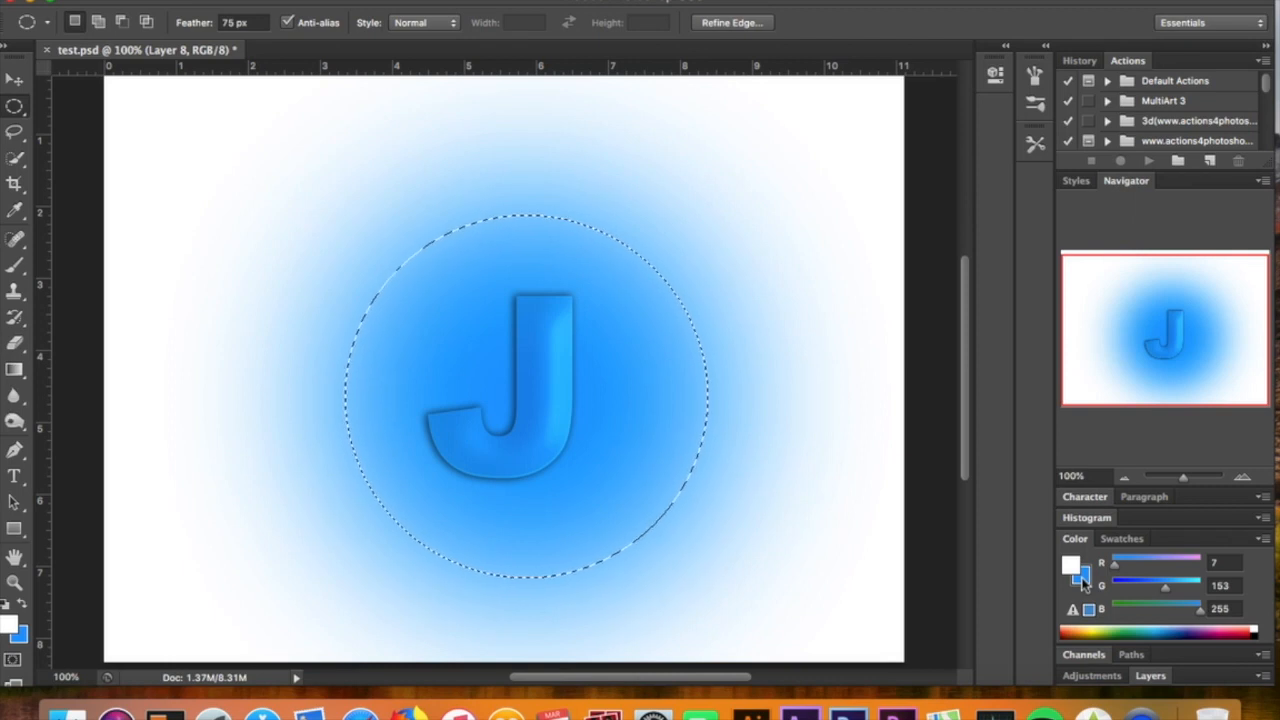
pyautogui.press('super+d')
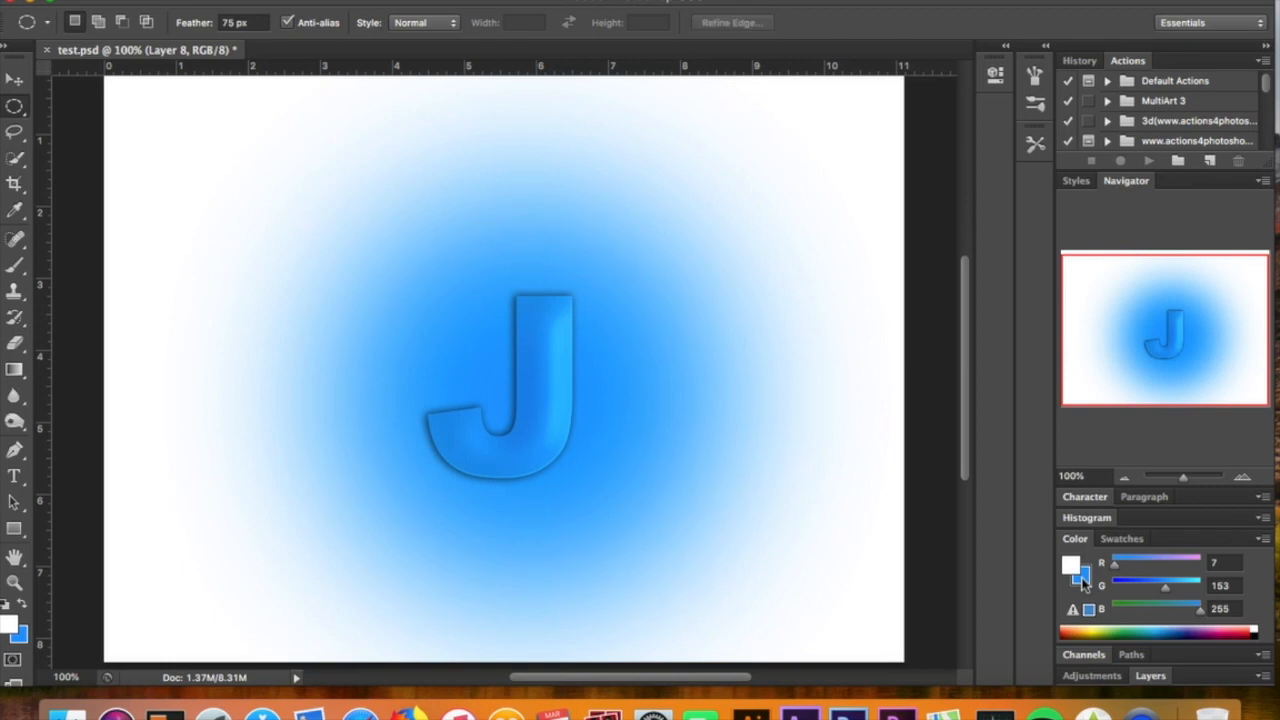
# Reset the foreground and background colors to black and white, and add a new layer above the blue glow layer
pyautogui.click(1150, 676)
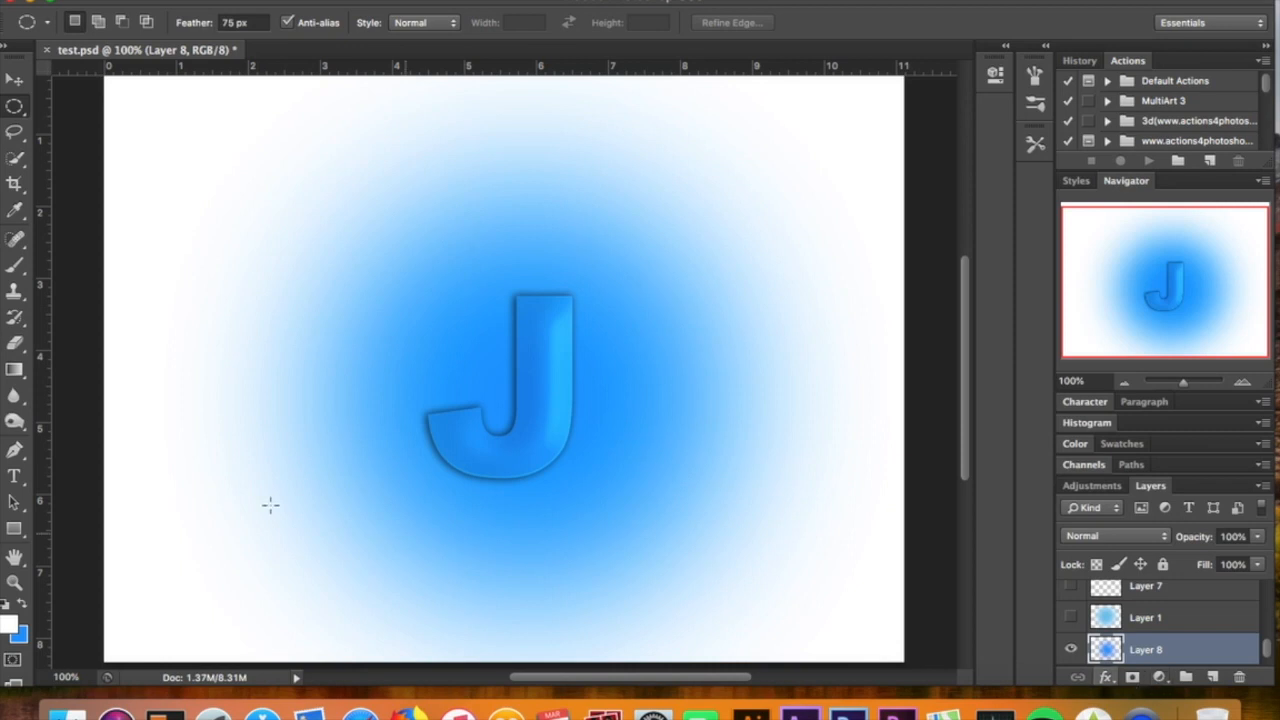
pyautogui.click(5, 605)
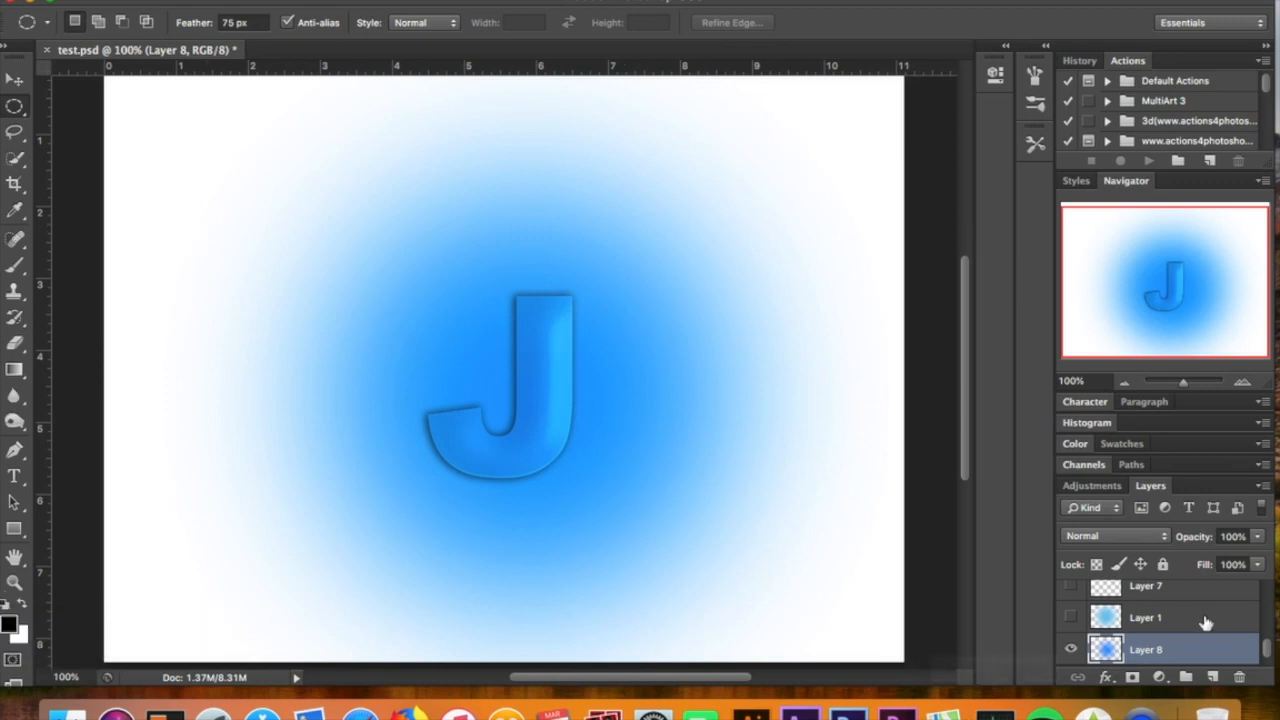
pyautogui.click(1212, 678)
pyautogui.click(466, 0)
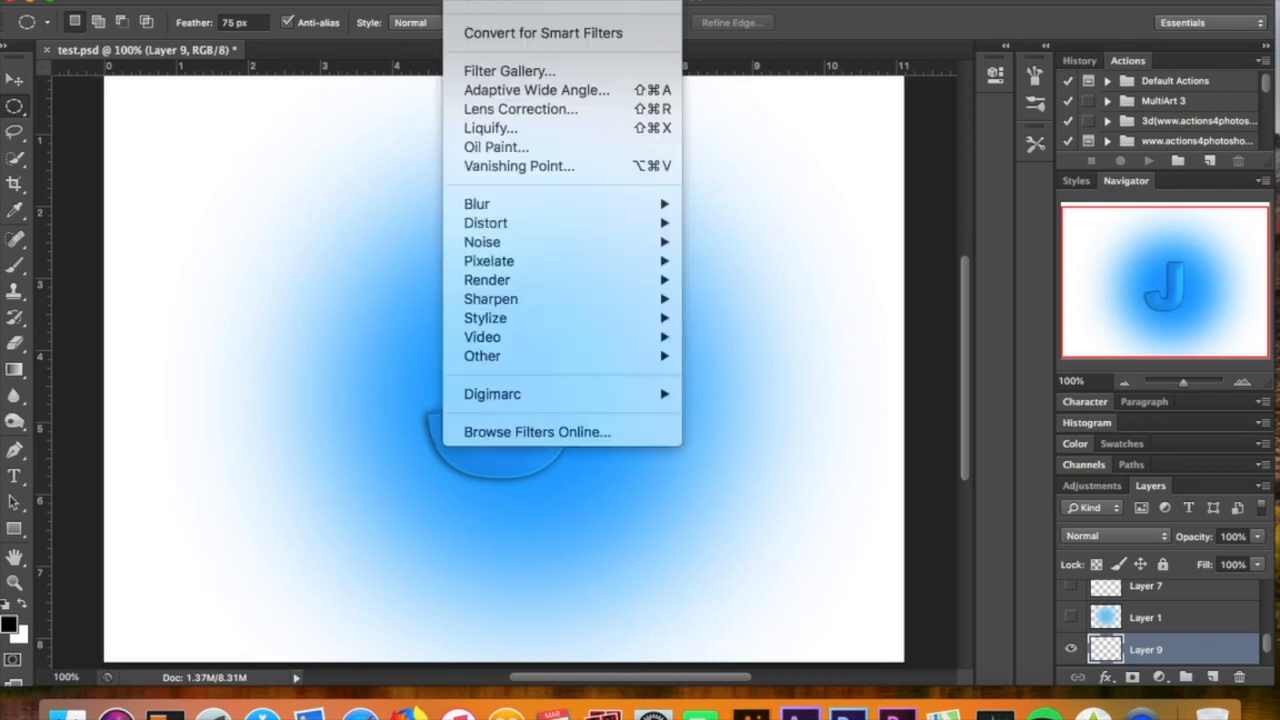
pyautogui.click(490, 3)
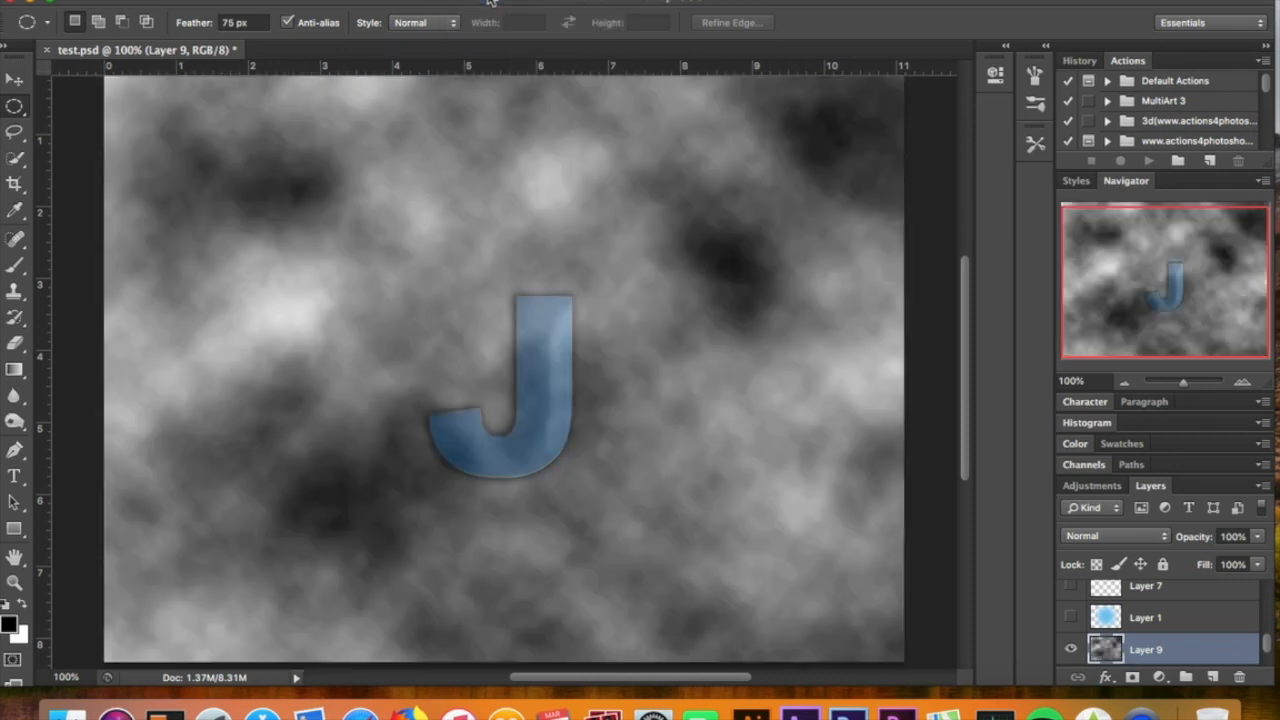
pyautogui.press('super+z')
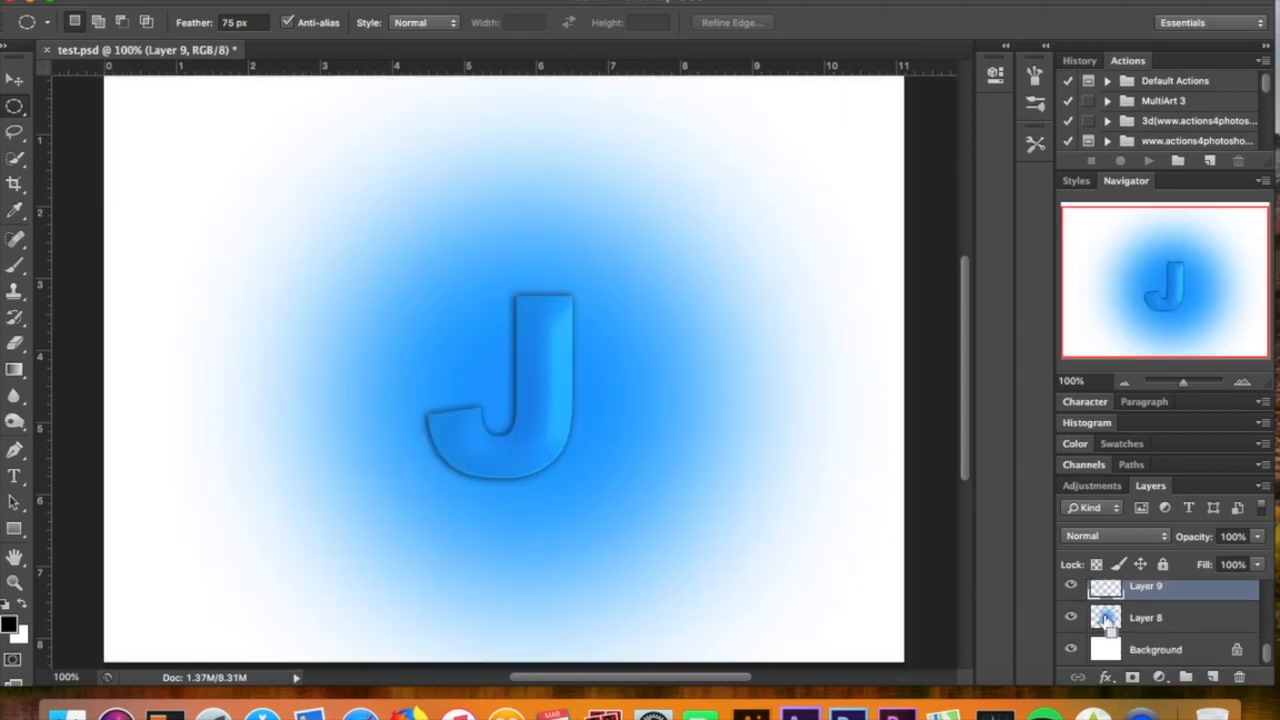
# Load the blue glow of Layer 8 as a selection, render clouds inside it on Layer 9 and deselect
pyautogui.keyDown('super'); pyautogui.click(1106, 620); pyautogui.keyUp('super')
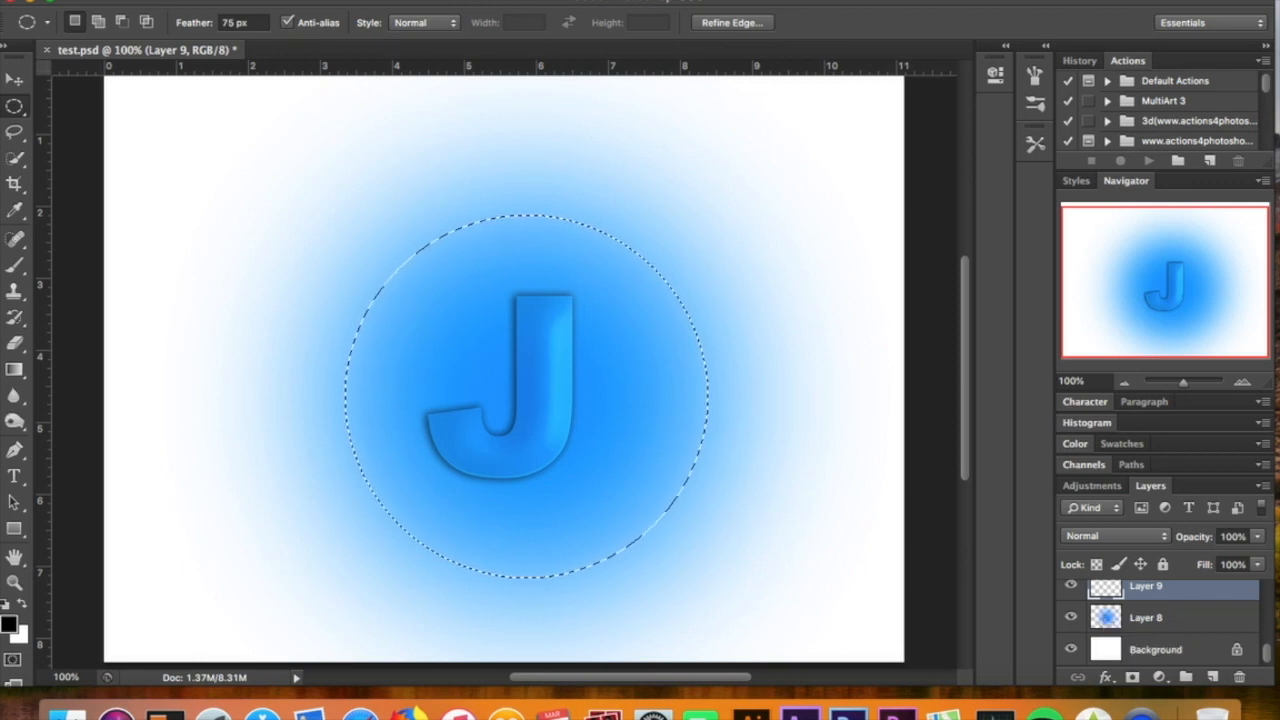
pyautogui.click(480, 1)
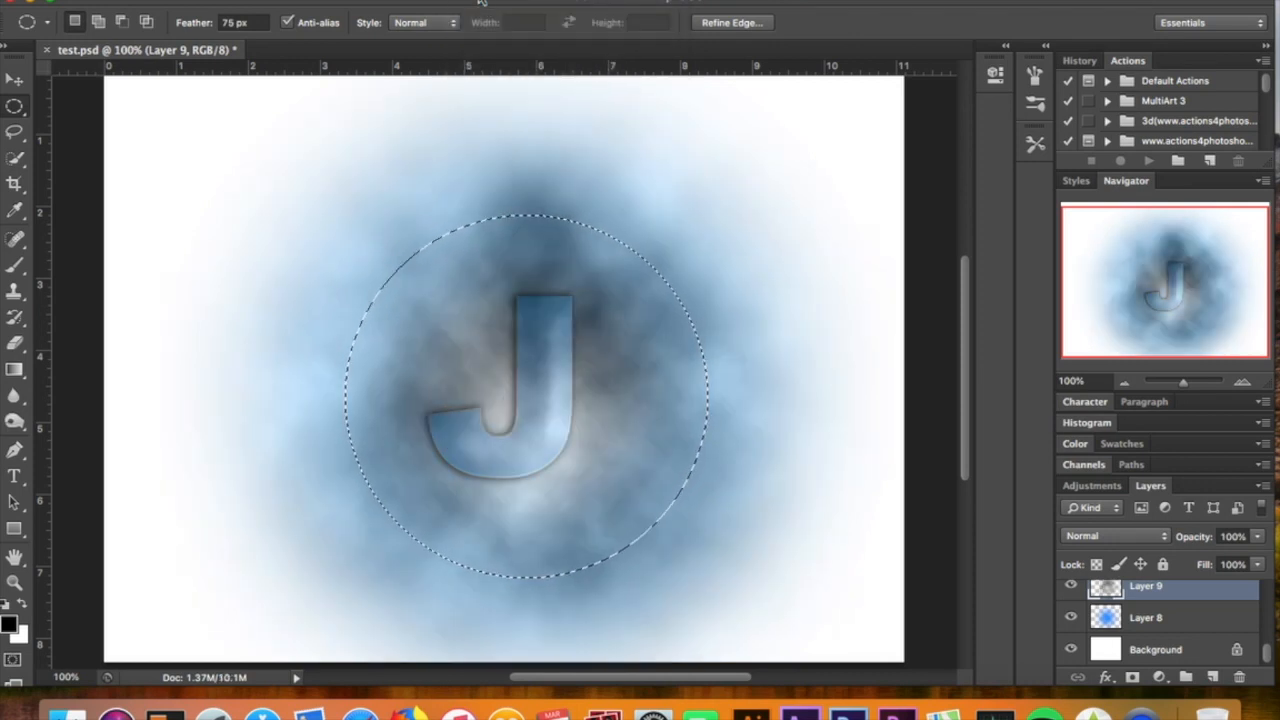
pyautogui.press('super+d')
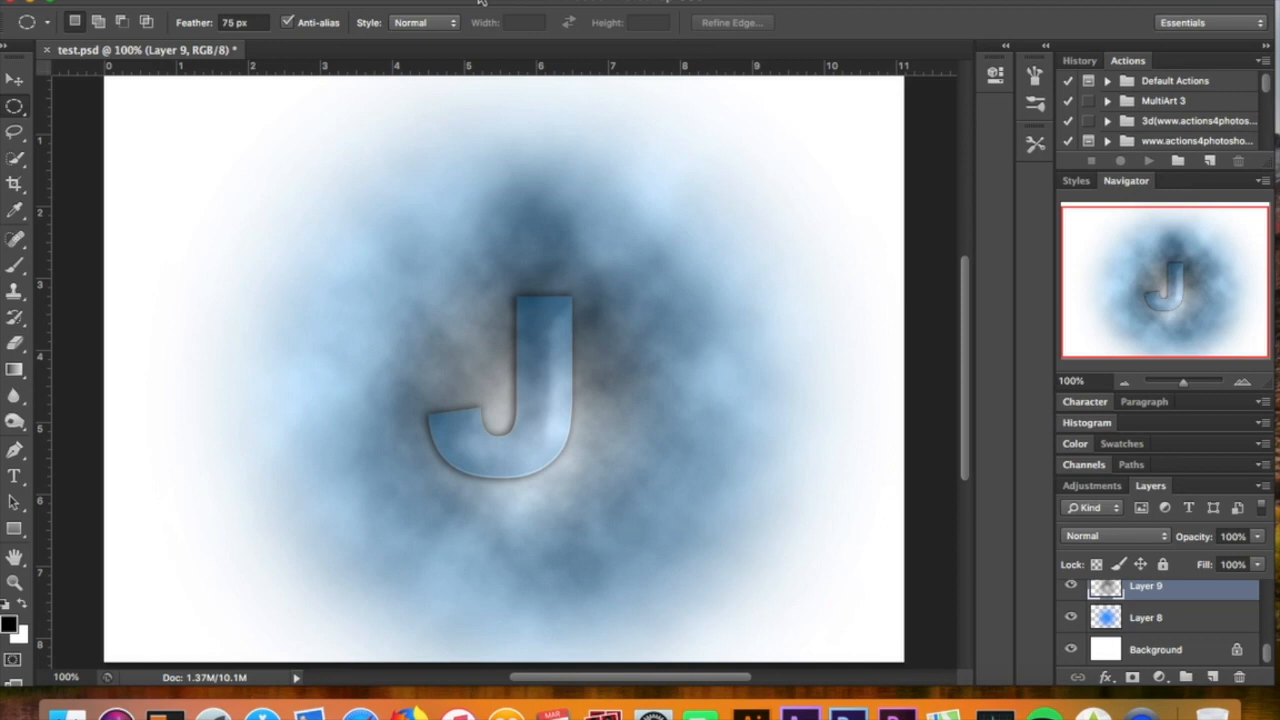
# Set the blending mode of the cloud layer, Layer 9, to Overlay
pyautogui.click(1110, 544)
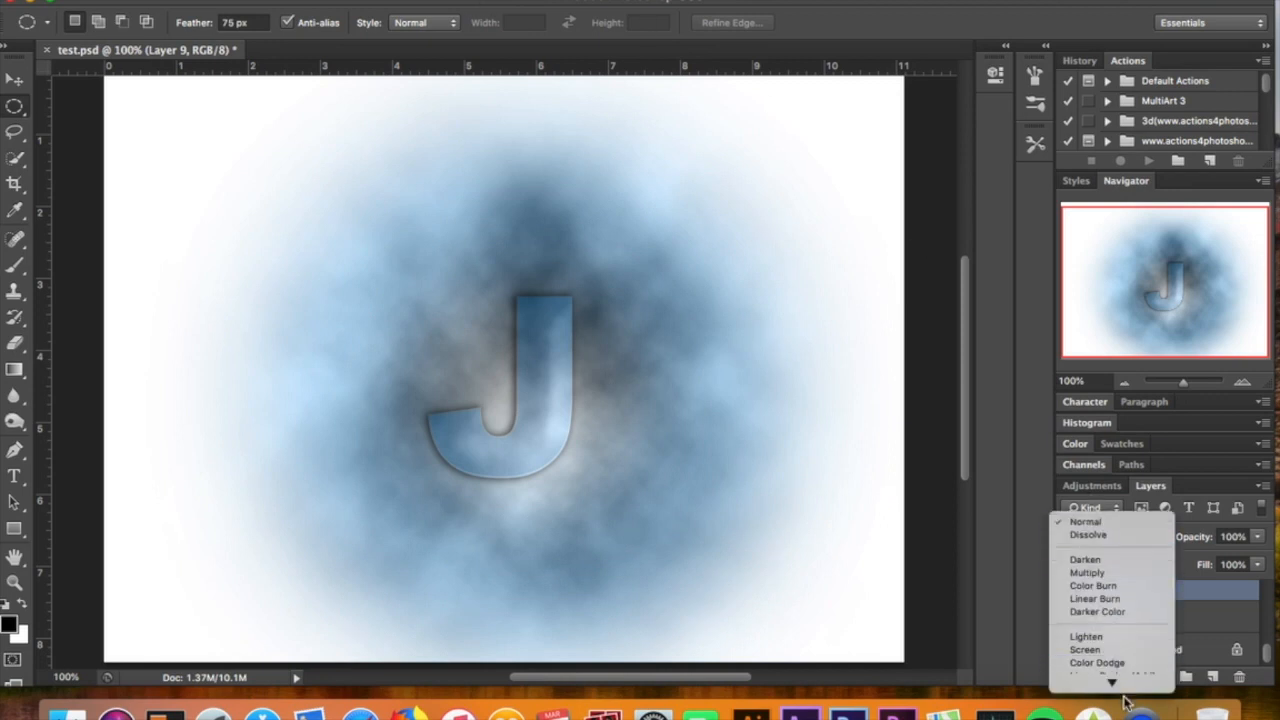
pyautogui.click(1108, 610)
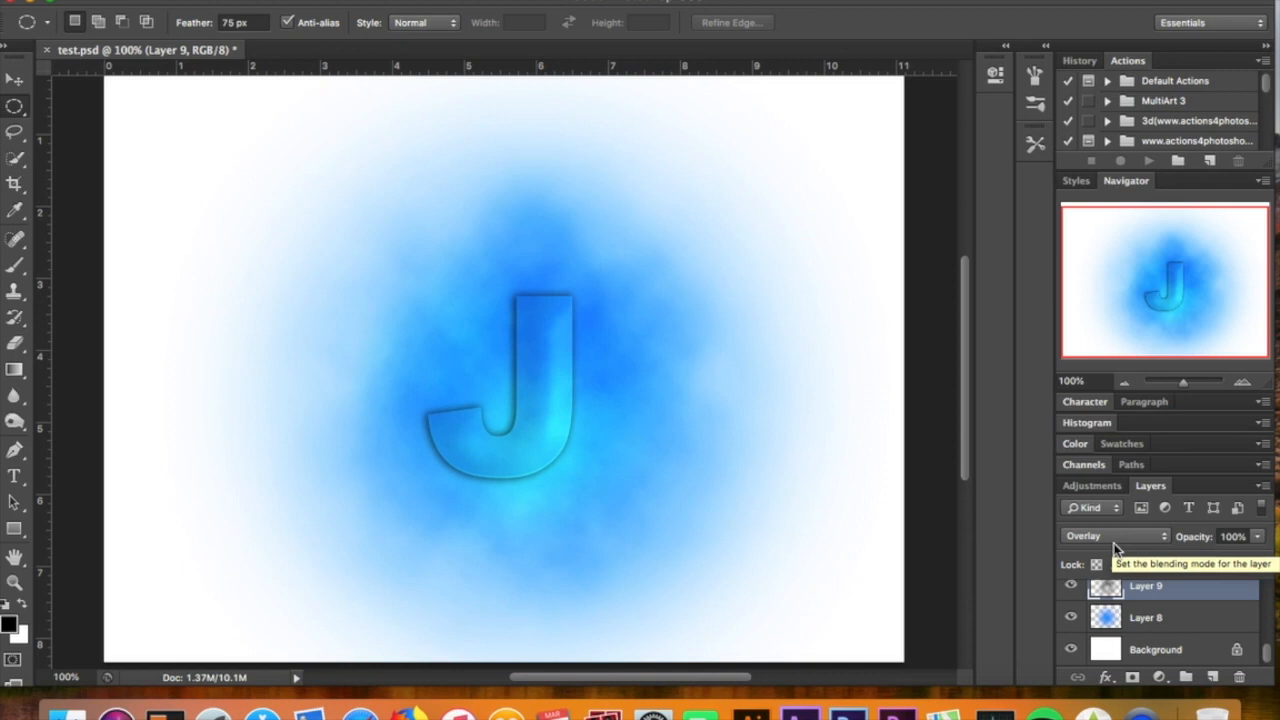
pyautogui.scroll(1, 1183, 627)
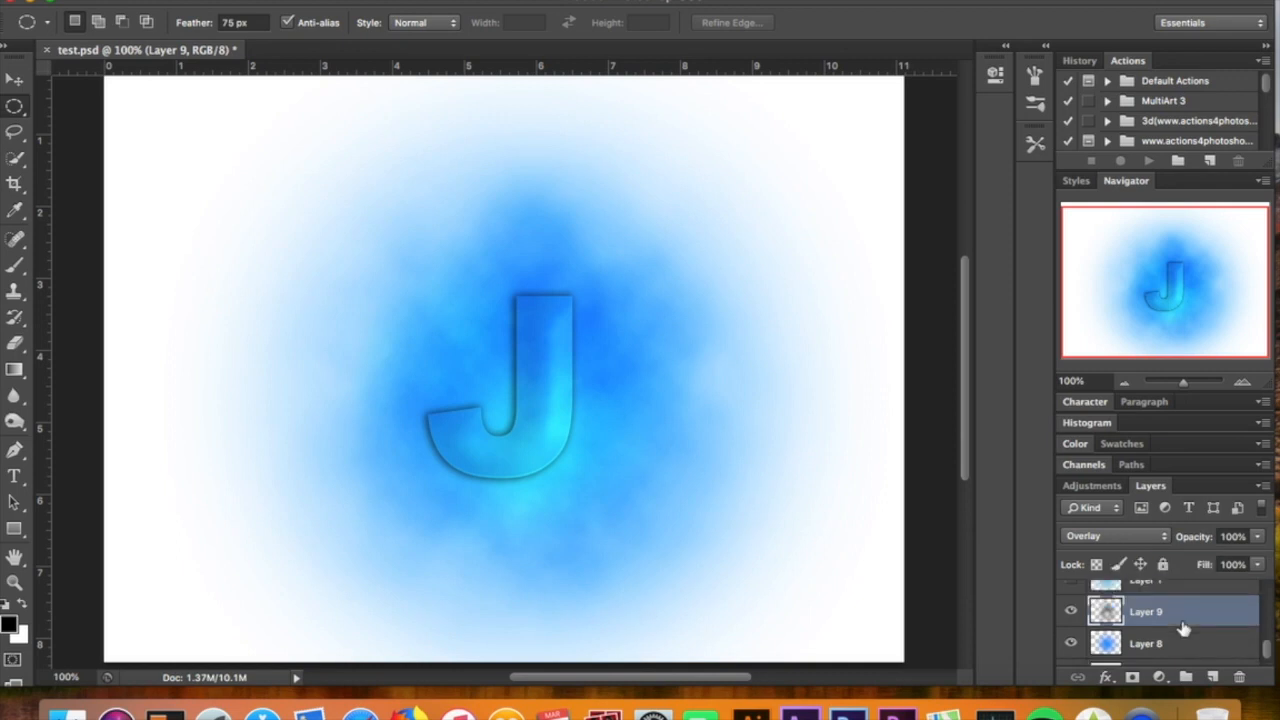
# Delete Layer 8 and Layer 9, and show the prepared blue glow on Layer 1 instead
pyautogui.scroll(-5, 1183, 627)
pyautogui.scroll(-3, 1183, 627)
pyautogui.click(1183, 627)
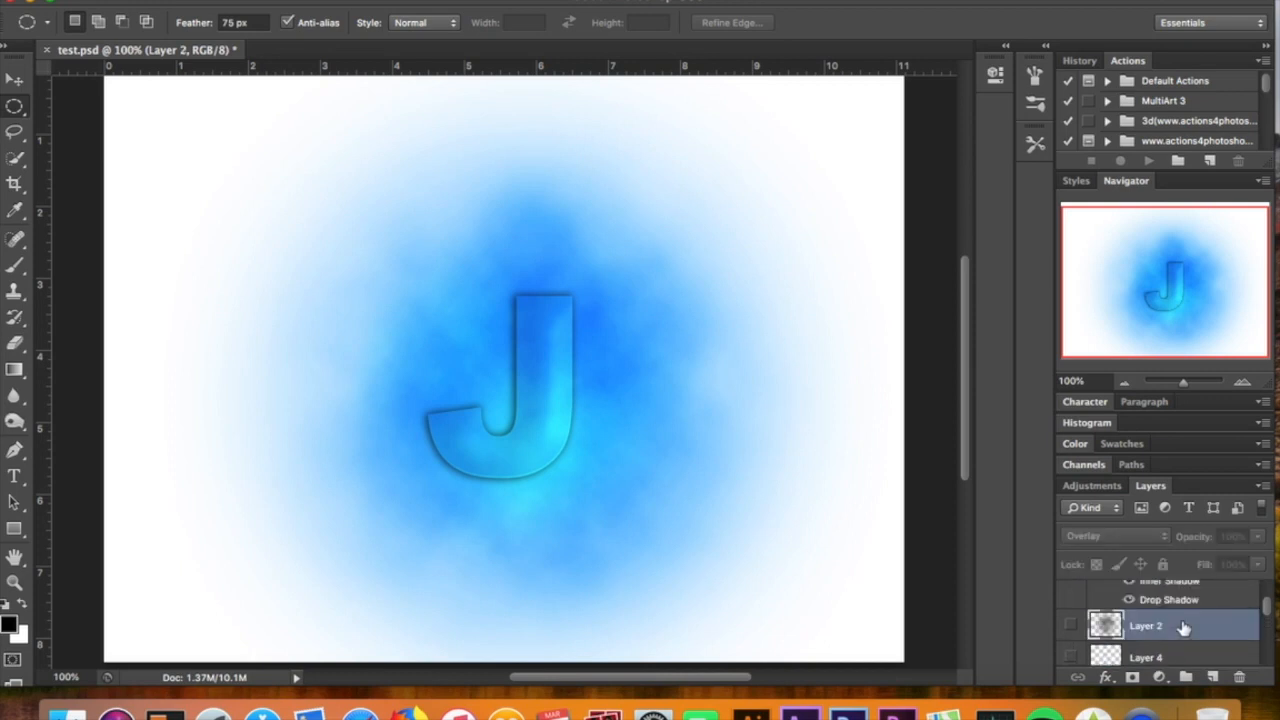
pyautogui.scroll(-3, 1170, 635)
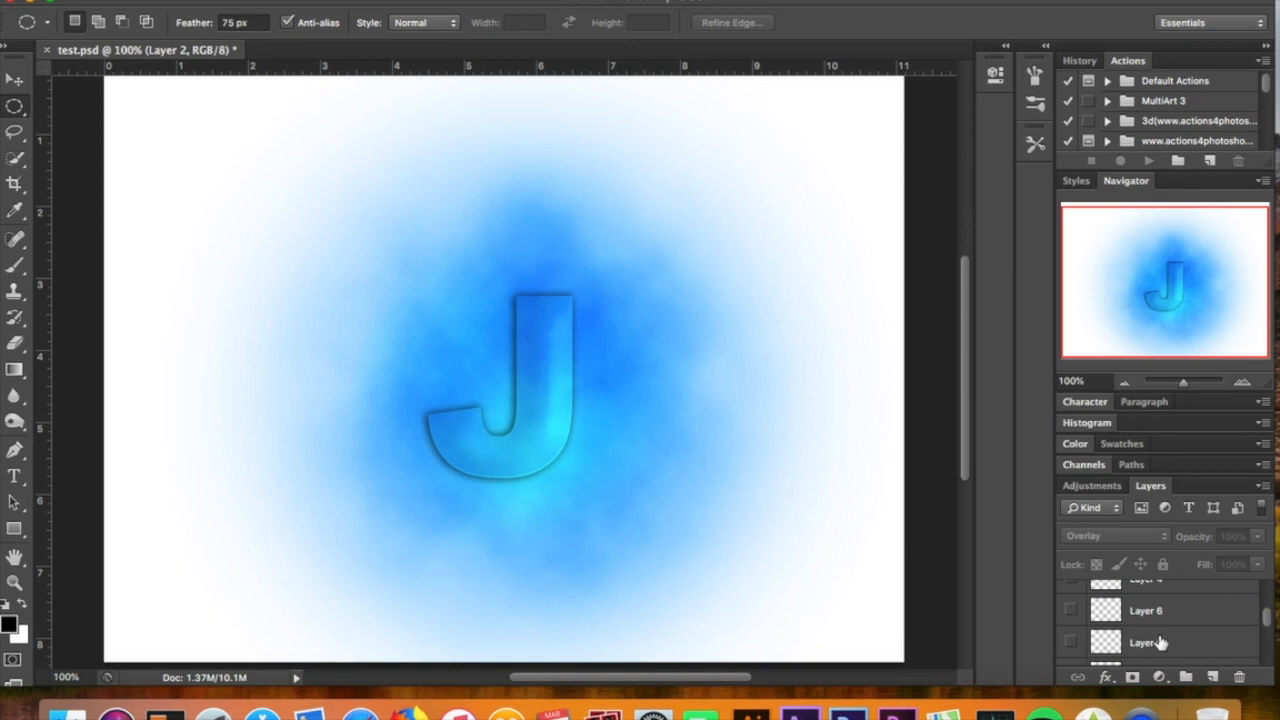
pyautogui.scroll(-5, 1160, 643)
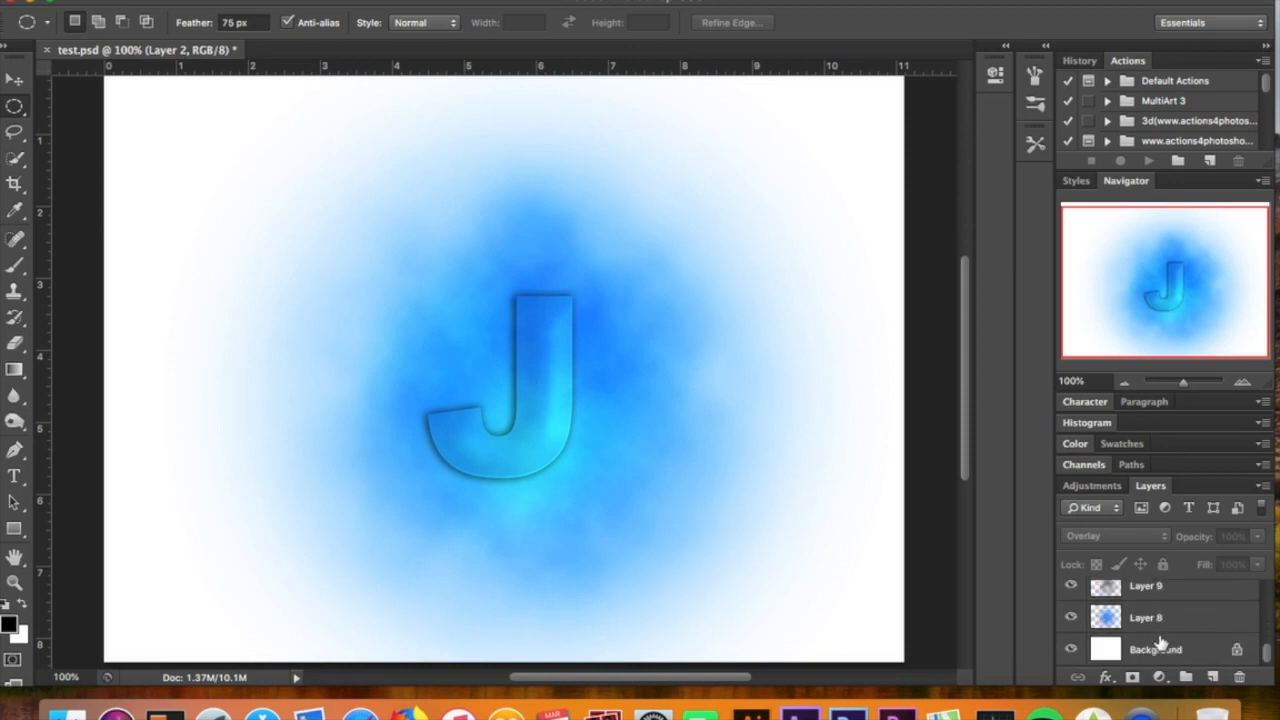
pyautogui.click(1158, 625)
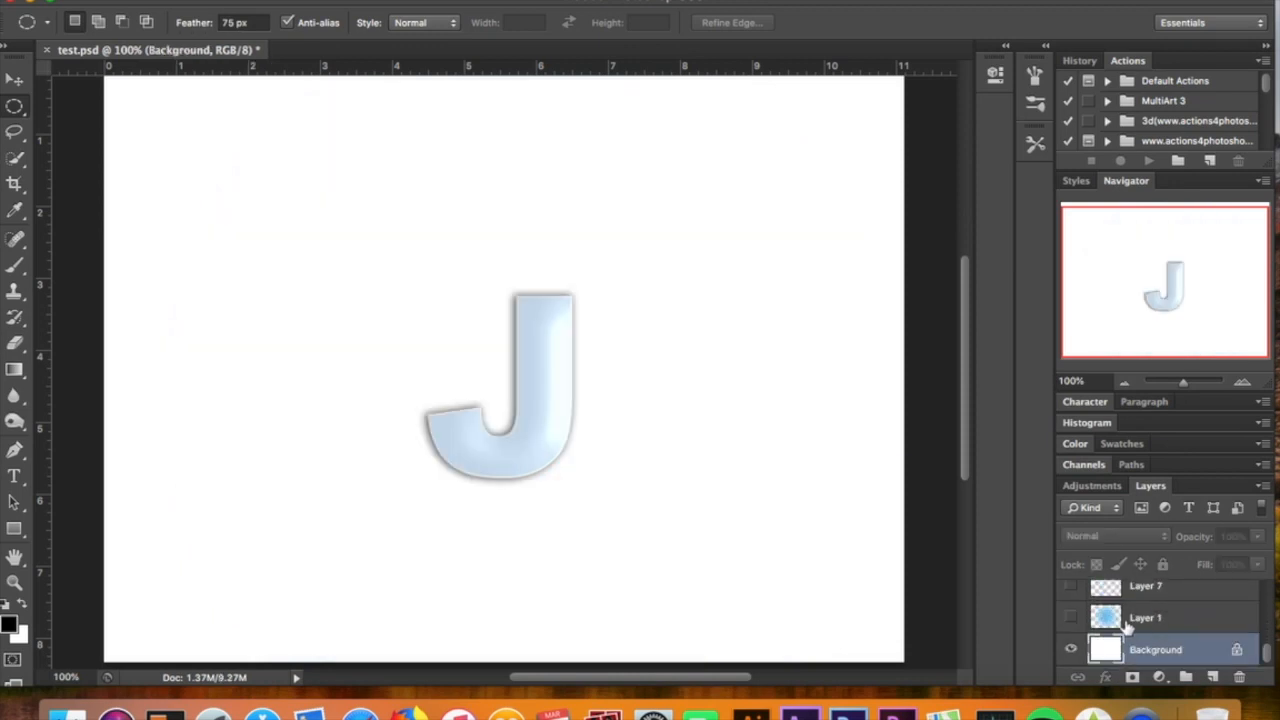
pyautogui.click(1071, 617)
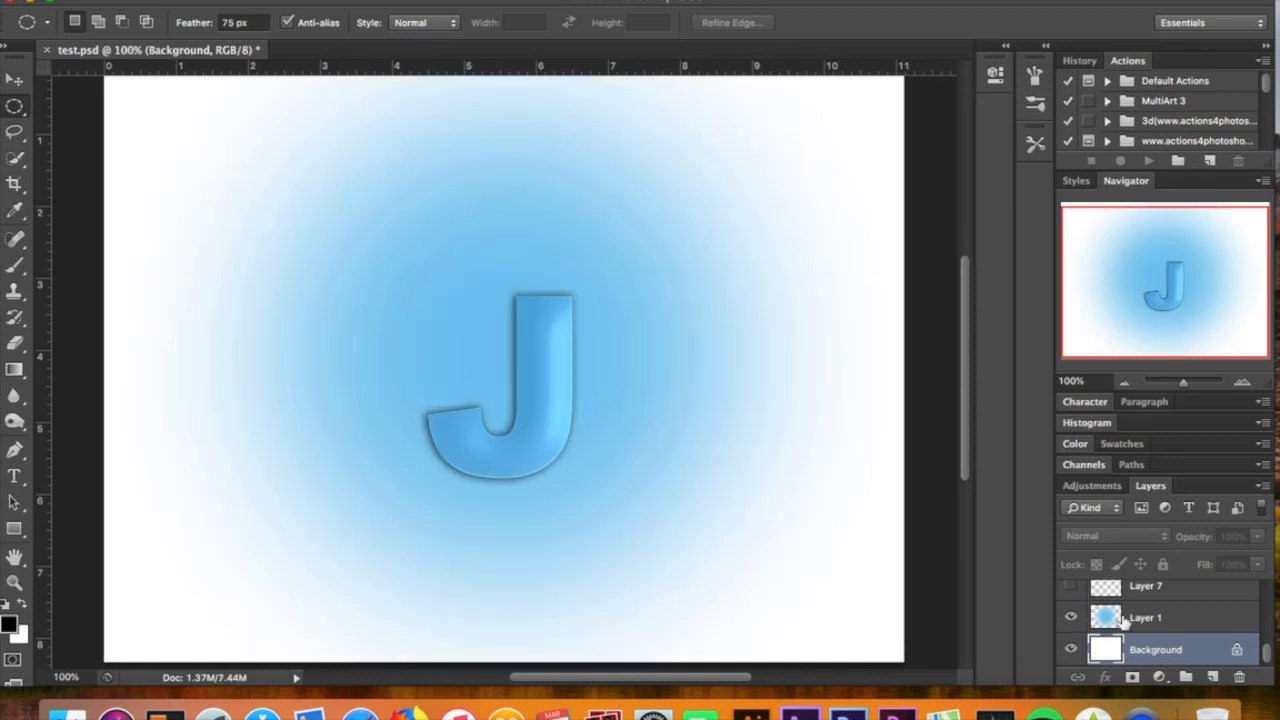
# Show the prepared cloud texture on Layer 2 and make it the active layer
pyautogui.scroll(3, 1148, 622)
pyautogui.scroll(4, 1148, 622)
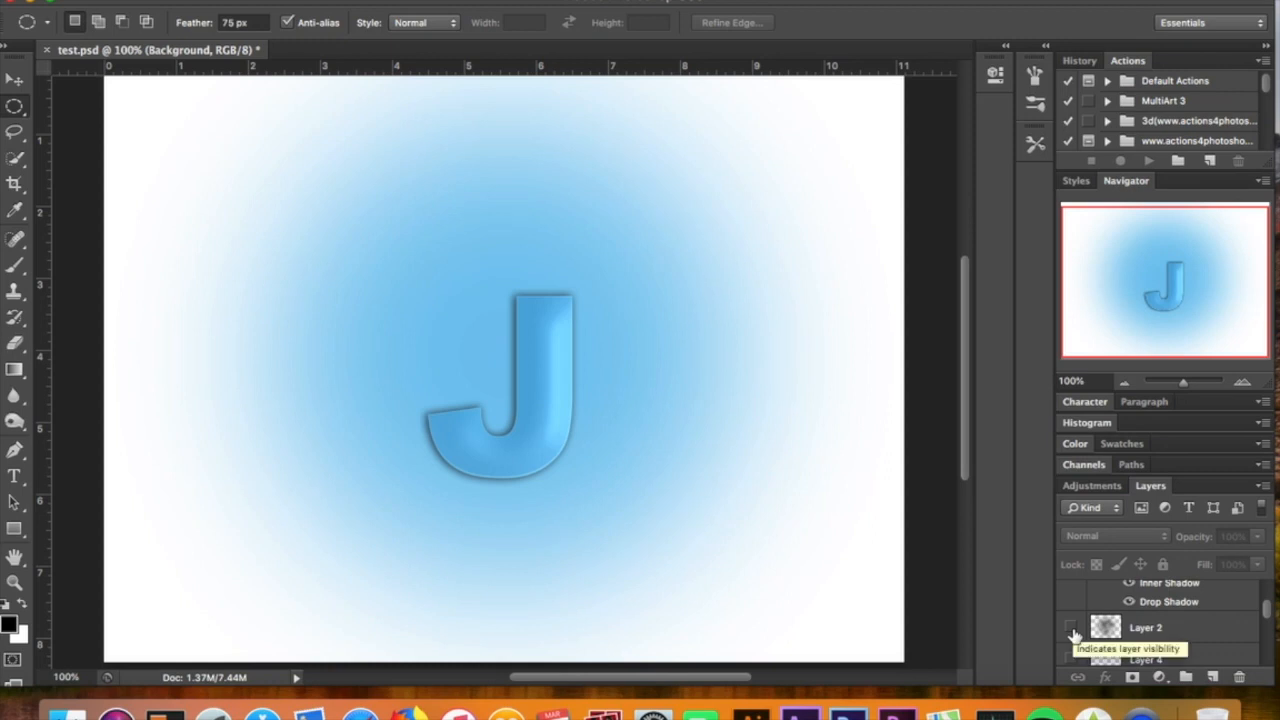
pyautogui.click(1072, 630)
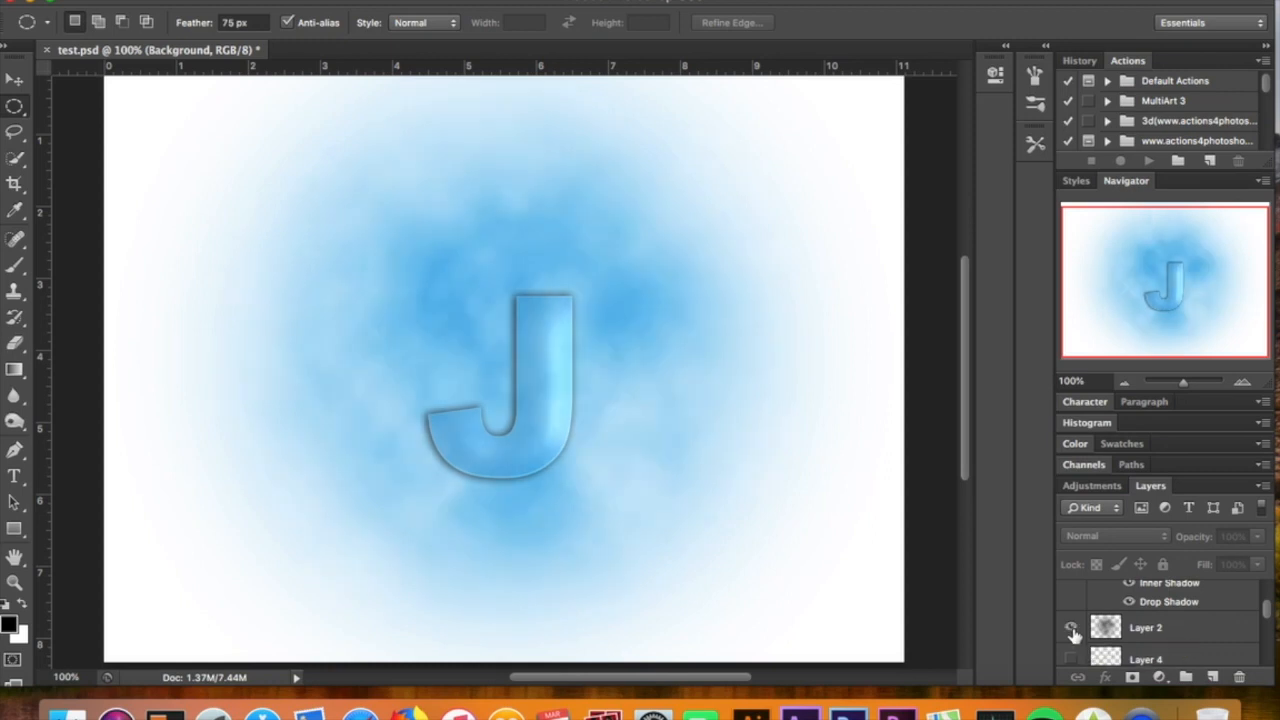
pyautogui.click(1172, 638)
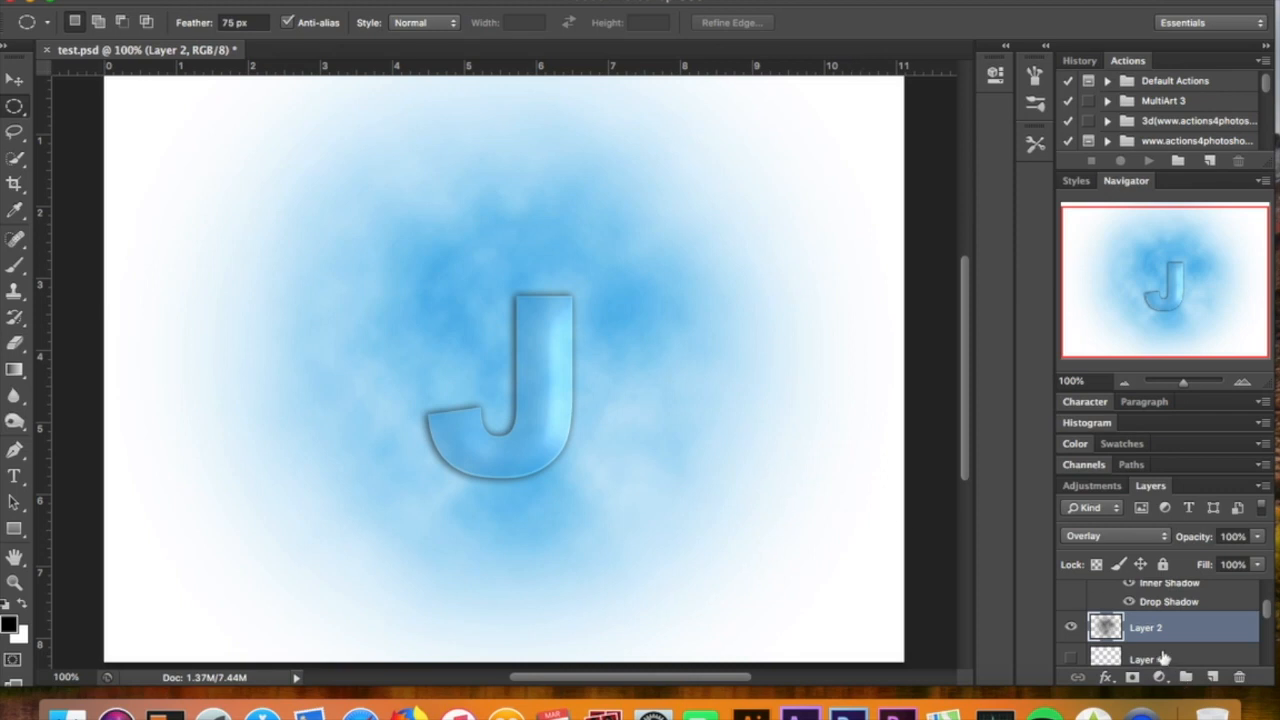
# Select the Rectangle 1 layer and make its band across the J visible
pyautogui.scroll(-2, 1160, 652)
pyautogui.scroll(-3, 1160, 652)
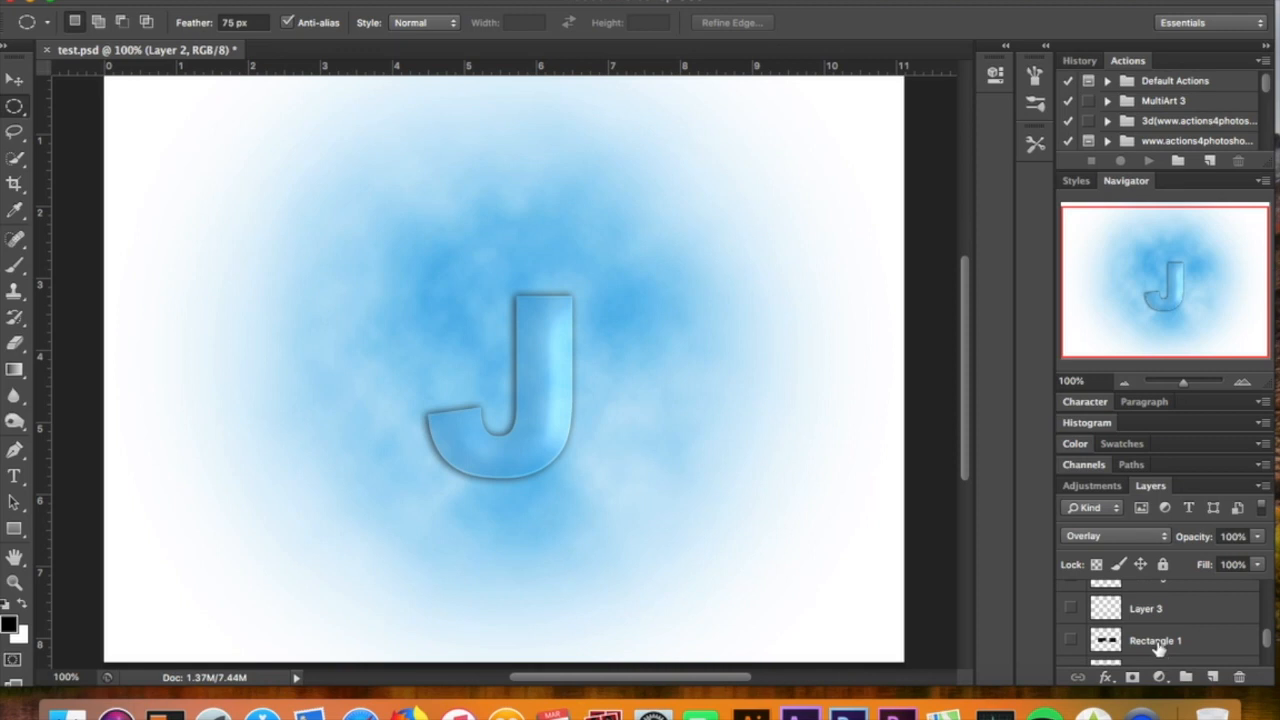
pyautogui.click(1140, 646)
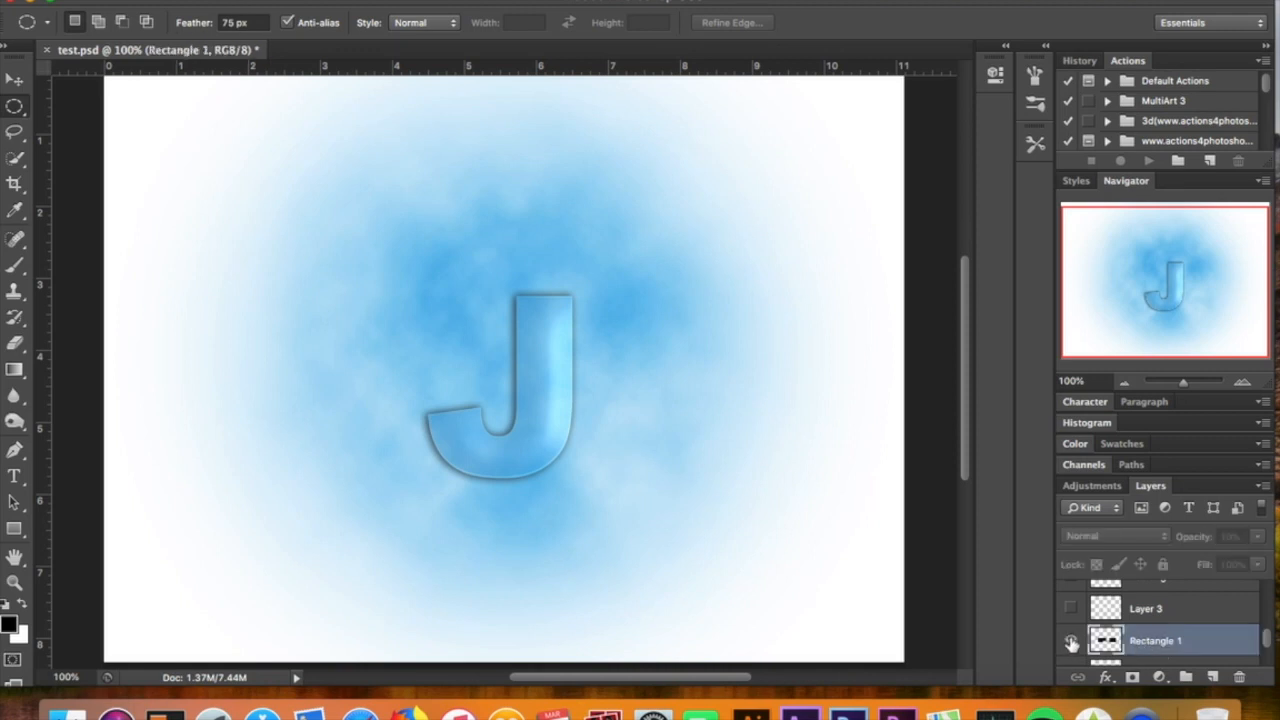
pyautogui.click(1070, 641)
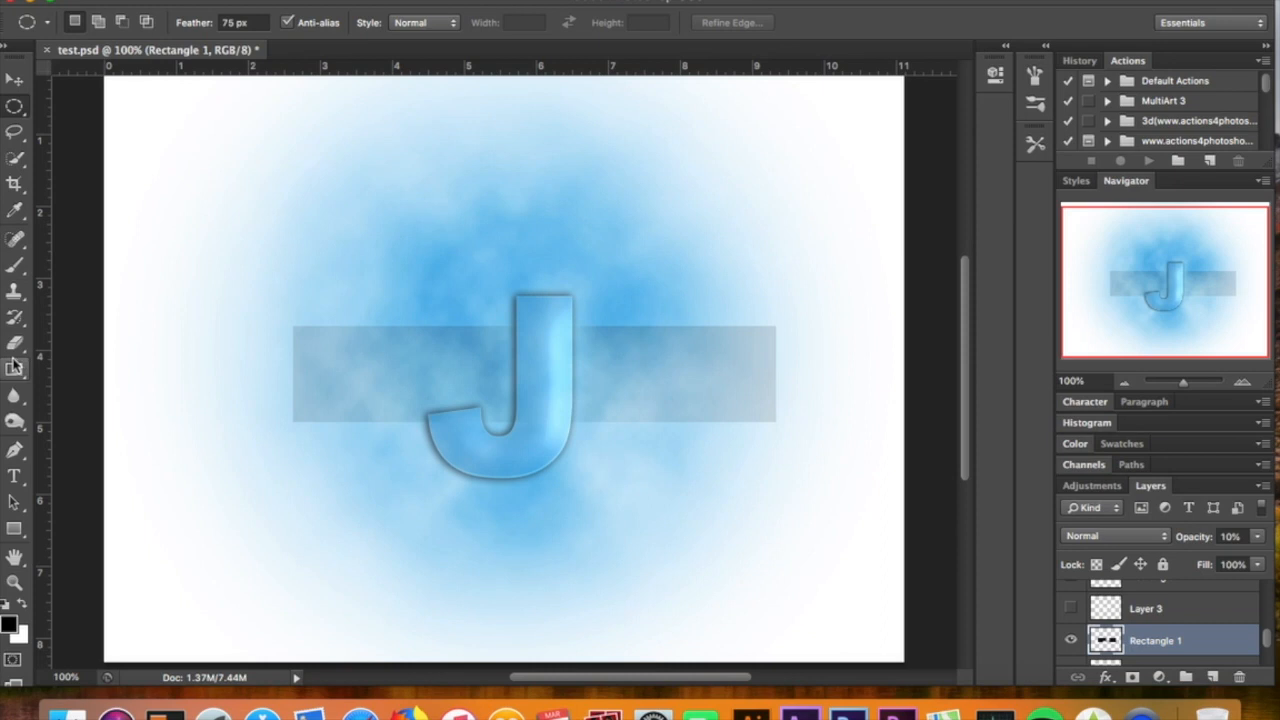
# Activate the Rectangle tool and trace the grey band from its upper-left to its lower-right corner
pyautogui.click(18, 535)
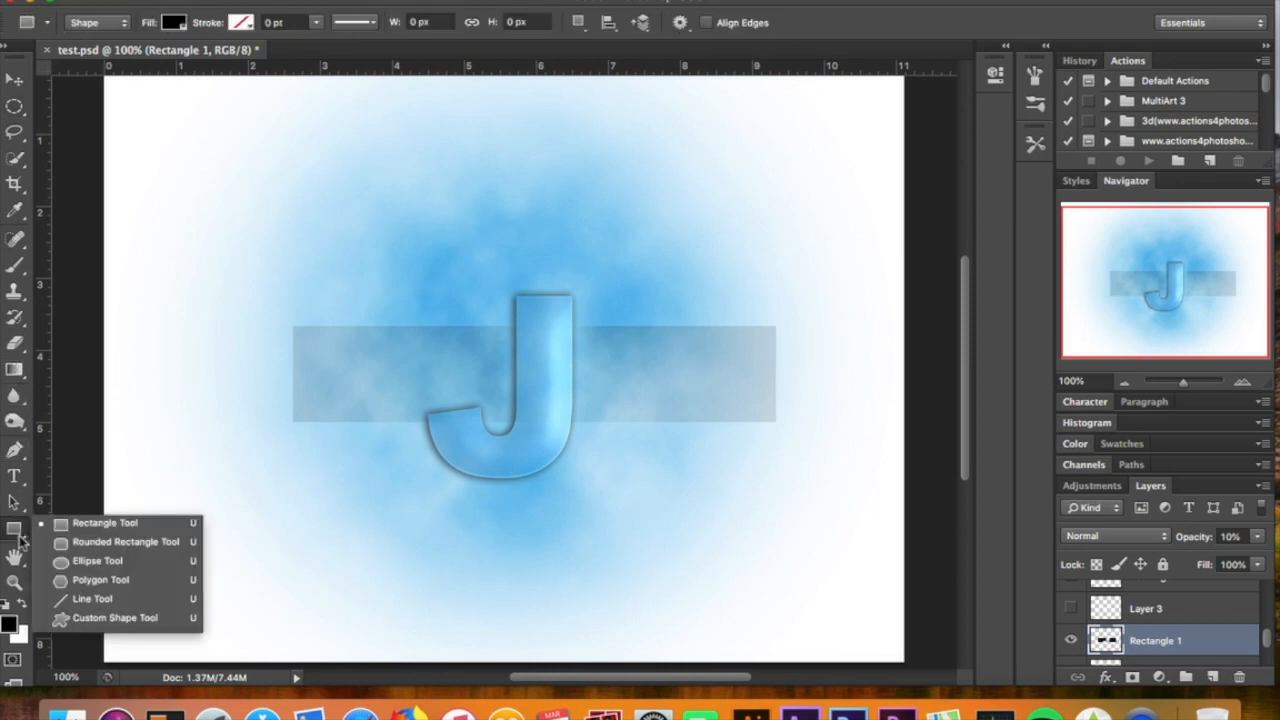
pyautogui.click(104, 526)
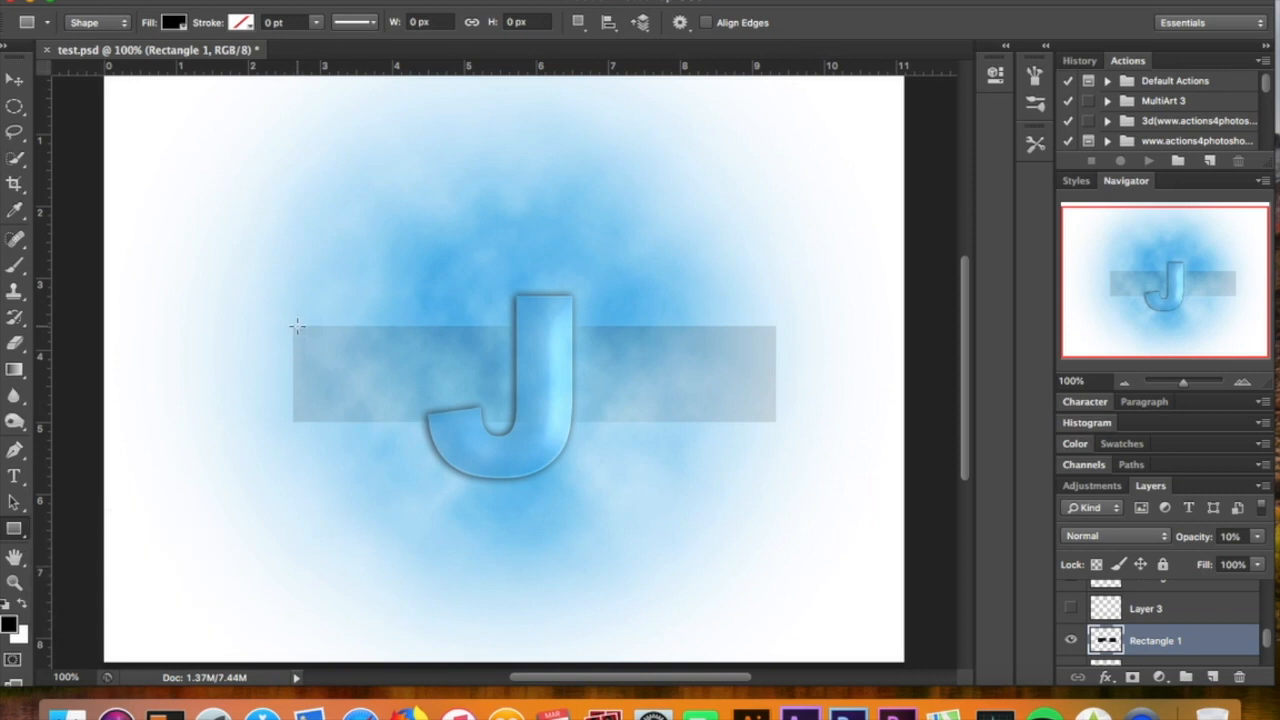
pyautogui.moveTo(294, 326)
pyautogui.mouseDown()
pyautogui.moveTo(341, 361)
pyautogui.moveTo(793, 420)
pyautogui.moveTo(780, 421)
pyautogui.mouseUp()
# Examine up close where the grey band meets the edges of the J
pyautogui.click(1242, 383)
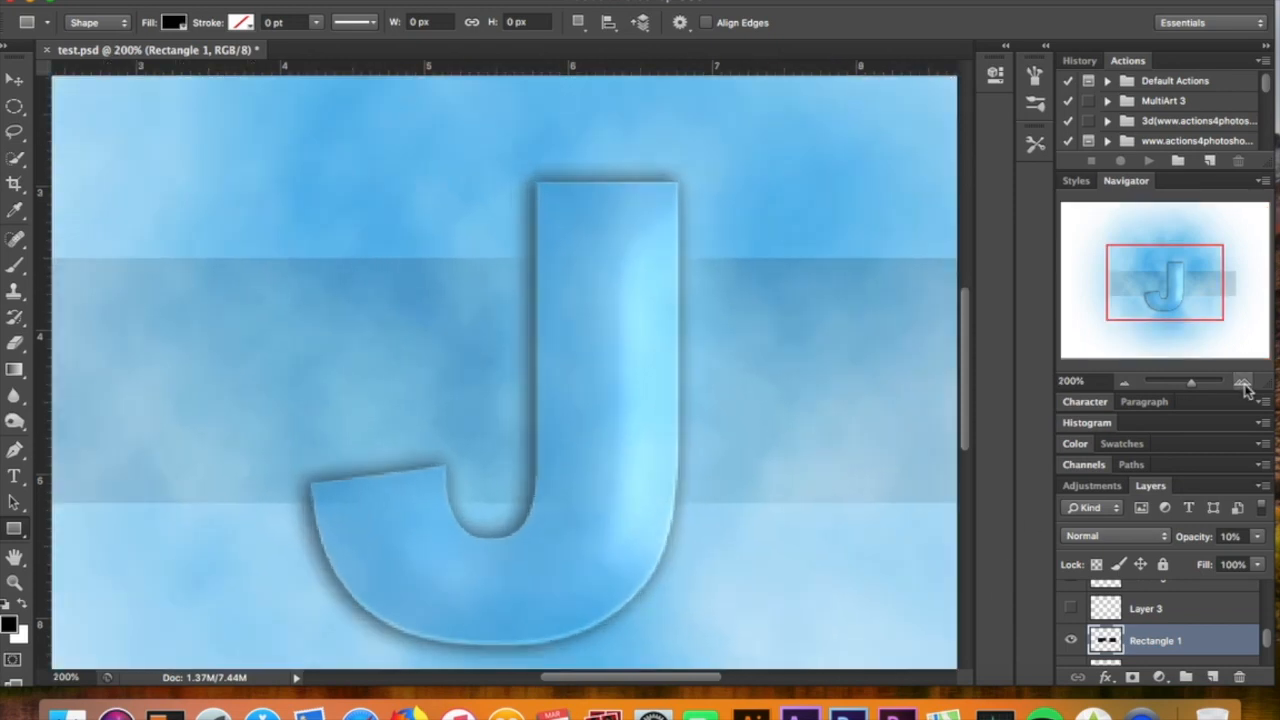
pyautogui.click(1242, 383)
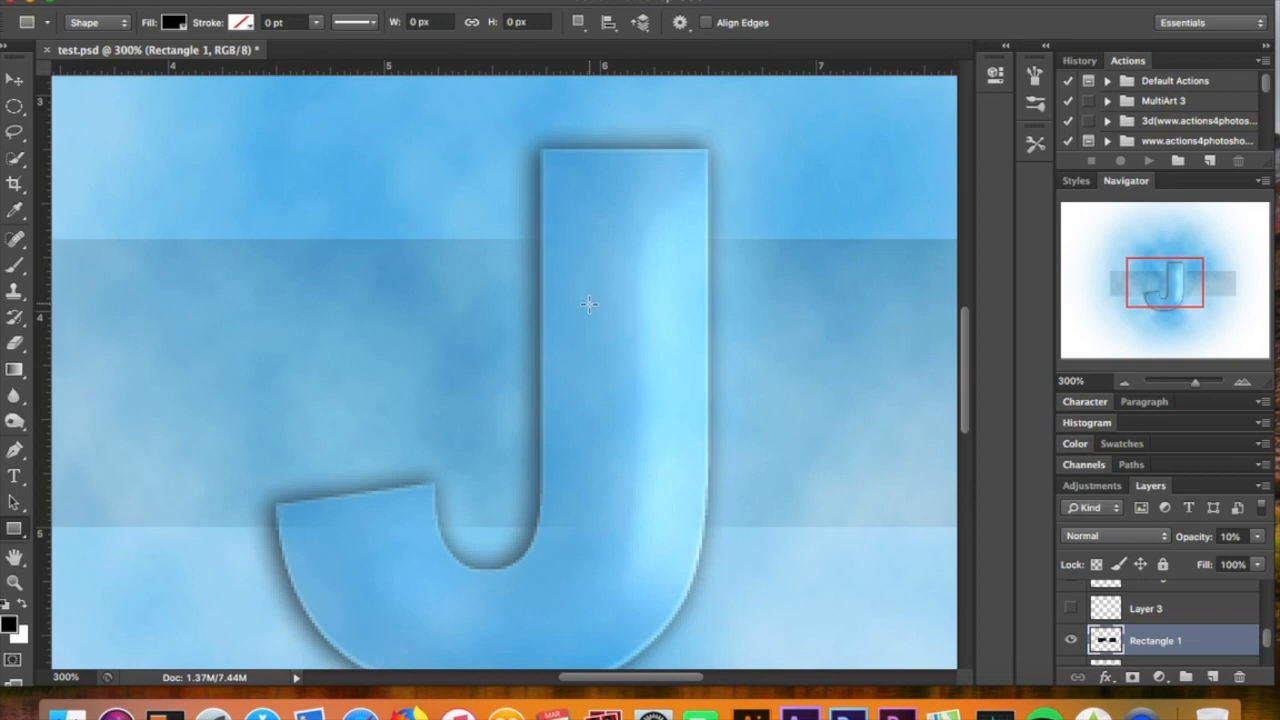
pyautogui.click(14, 345)
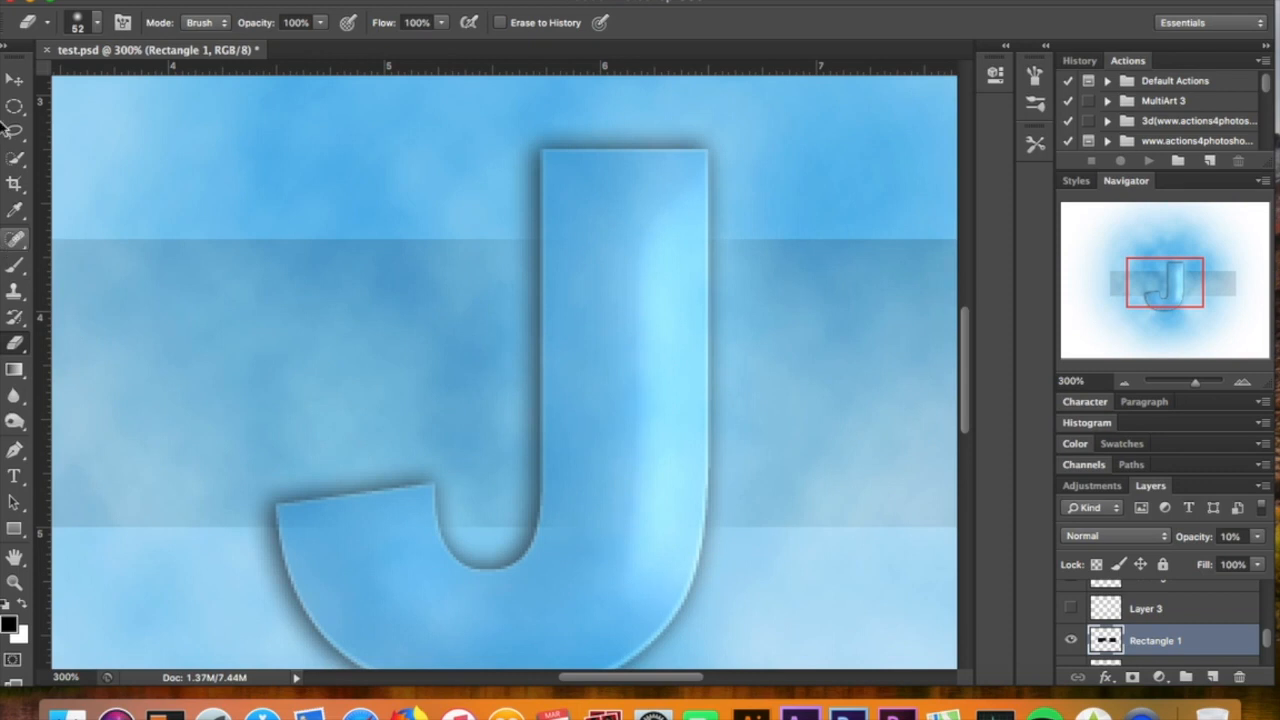
pyautogui.click(14, 81)
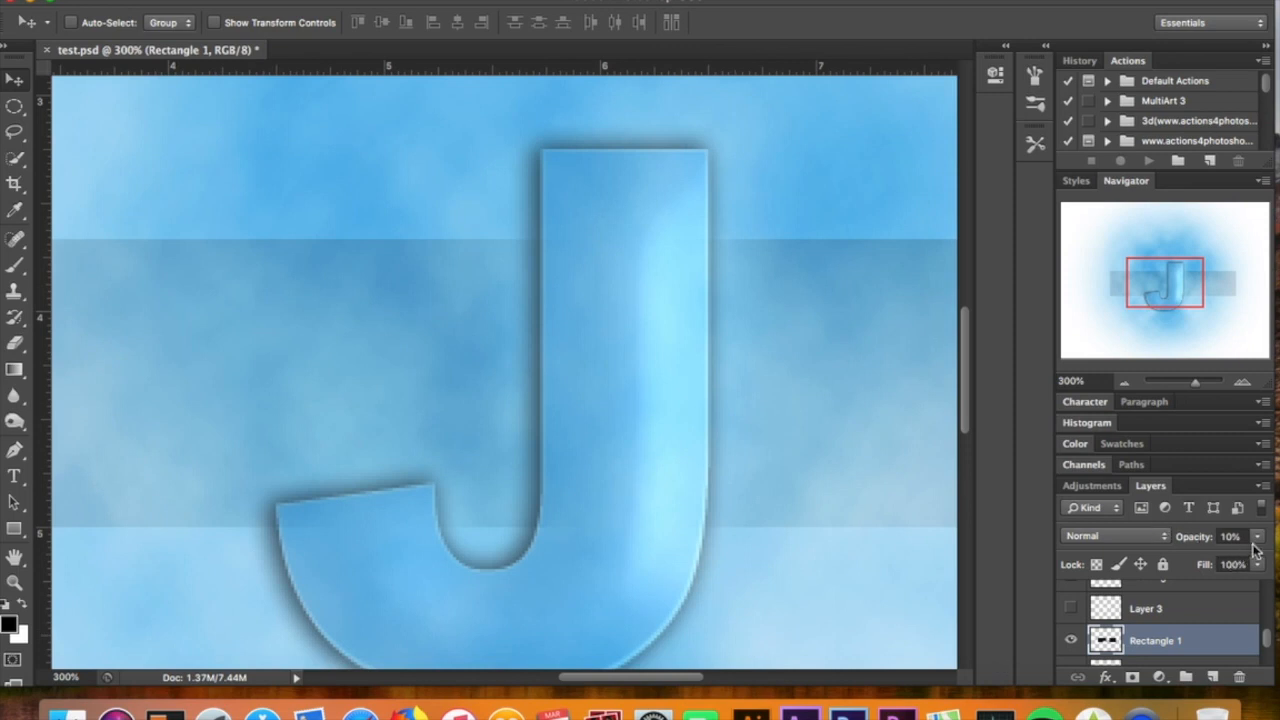
pyautogui.click(1125, 384)
pyautogui.click(1125, 384)
pyautogui.click(1125, 384)
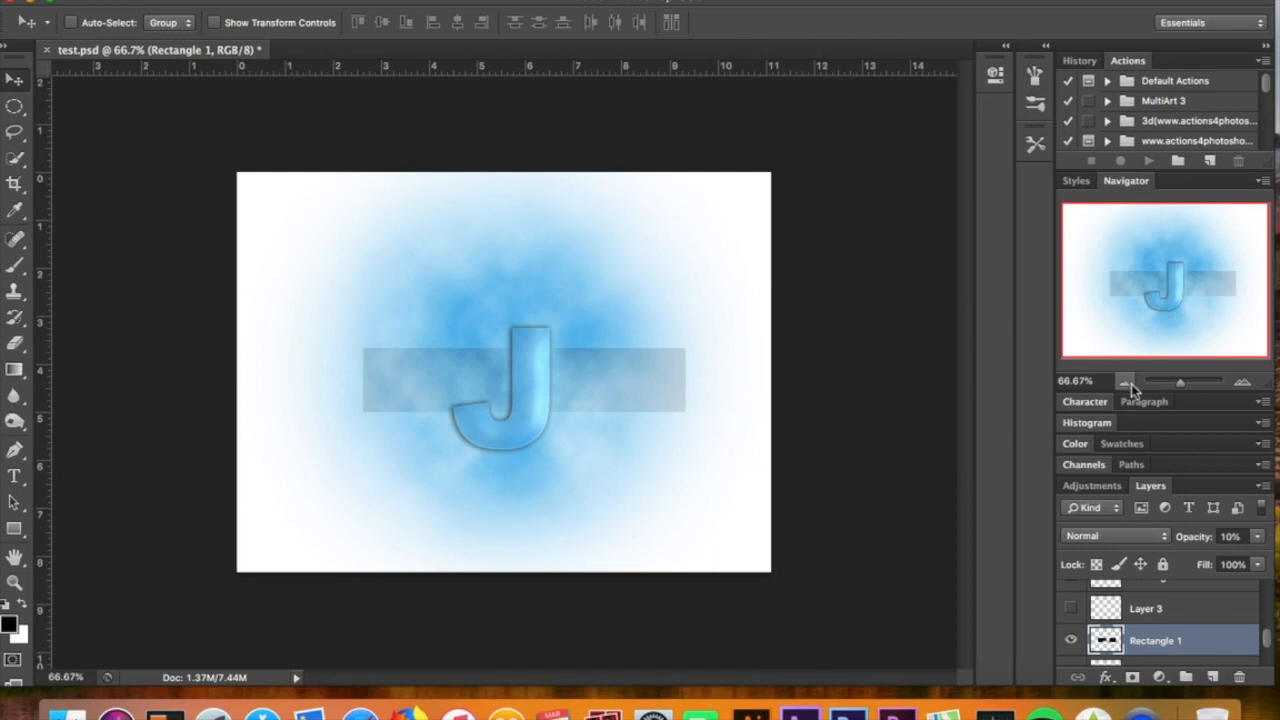
pyautogui.click(1241, 384)
pyautogui.click(1239, 384)
pyautogui.click(1239, 384)
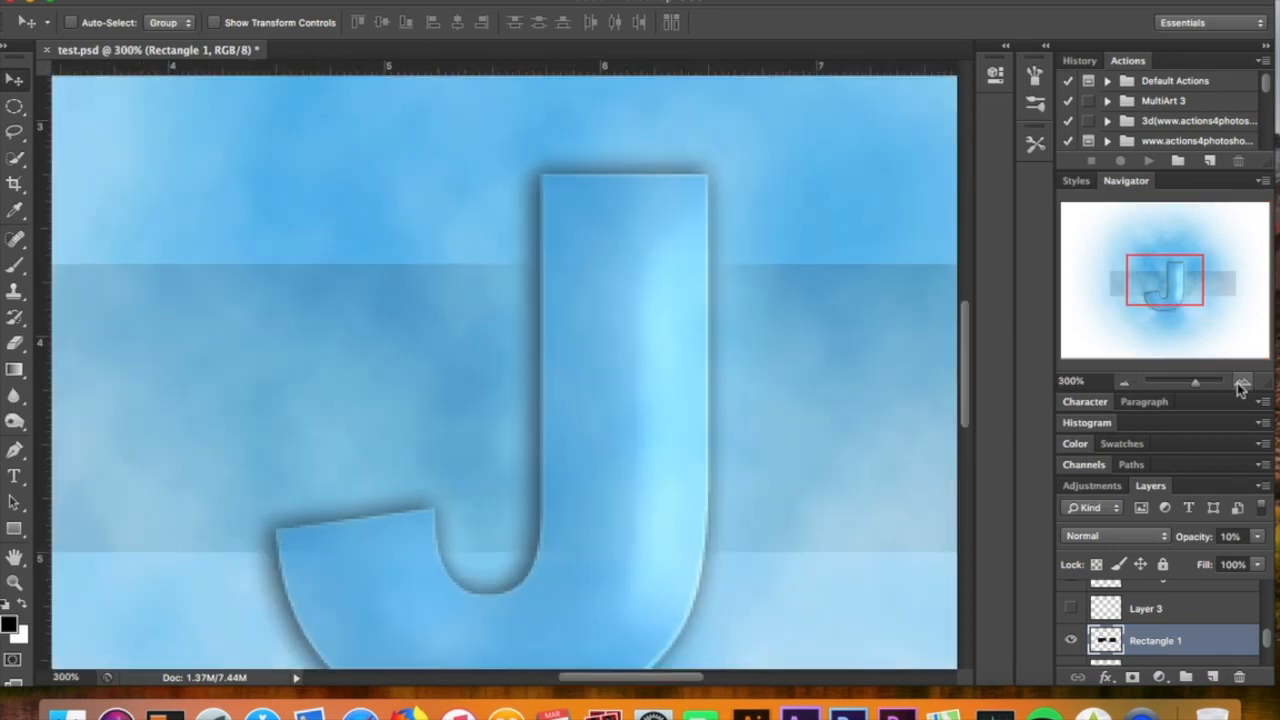
pyautogui.click(1129, 384)
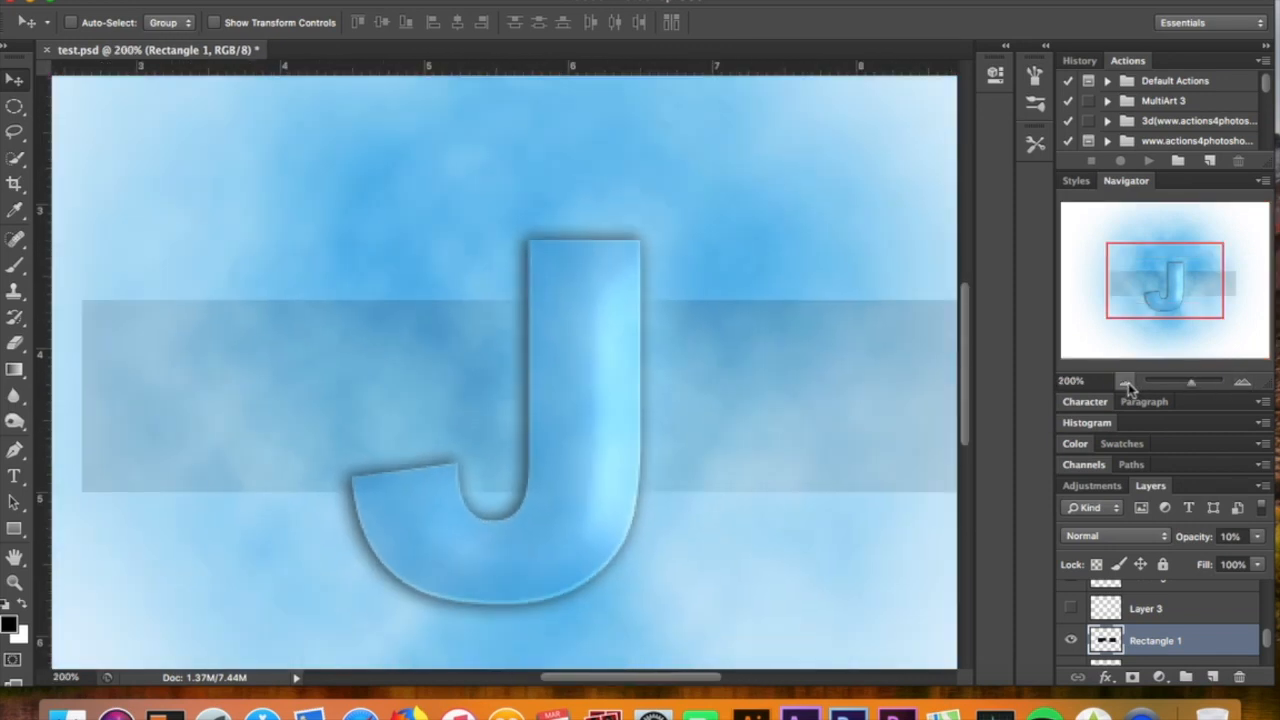
pyautogui.click(1126, 384)
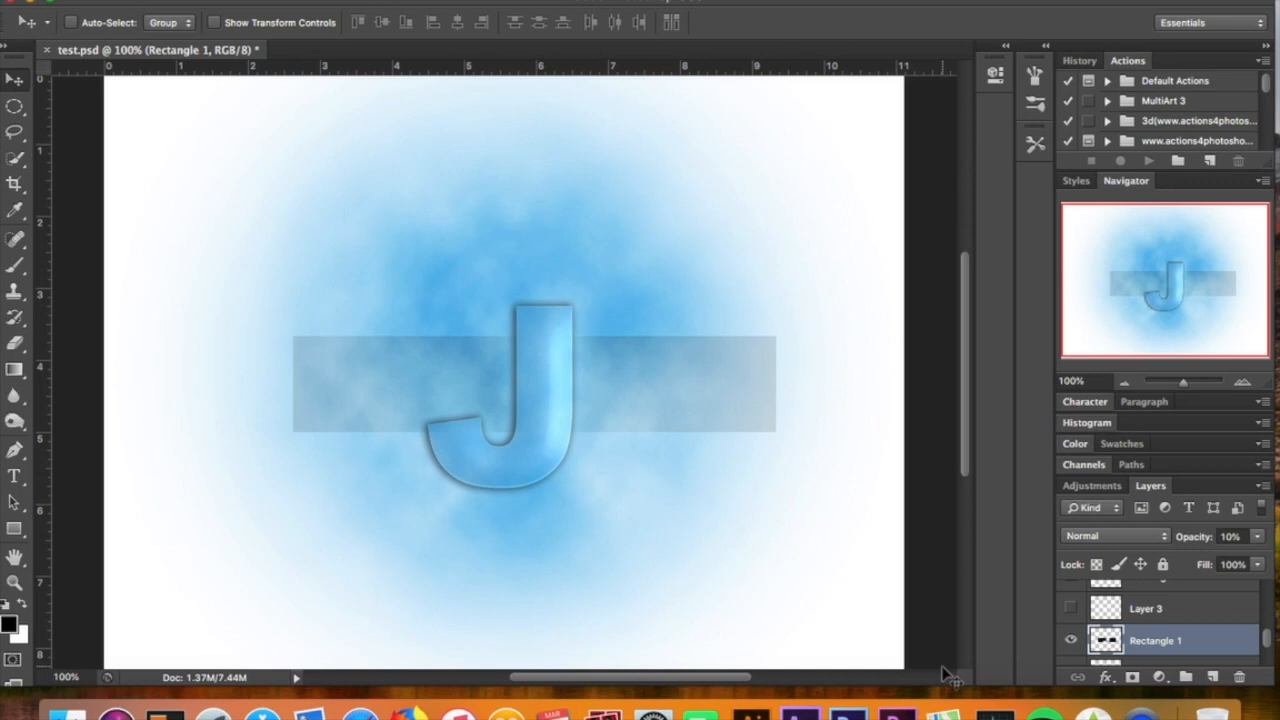
# Show the Rectangle 2 layer and inspect its lighter inner band around the J
pyautogui.scroll(-1, 1148, 645)
pyautogui.scroll(3, 1148, 645)
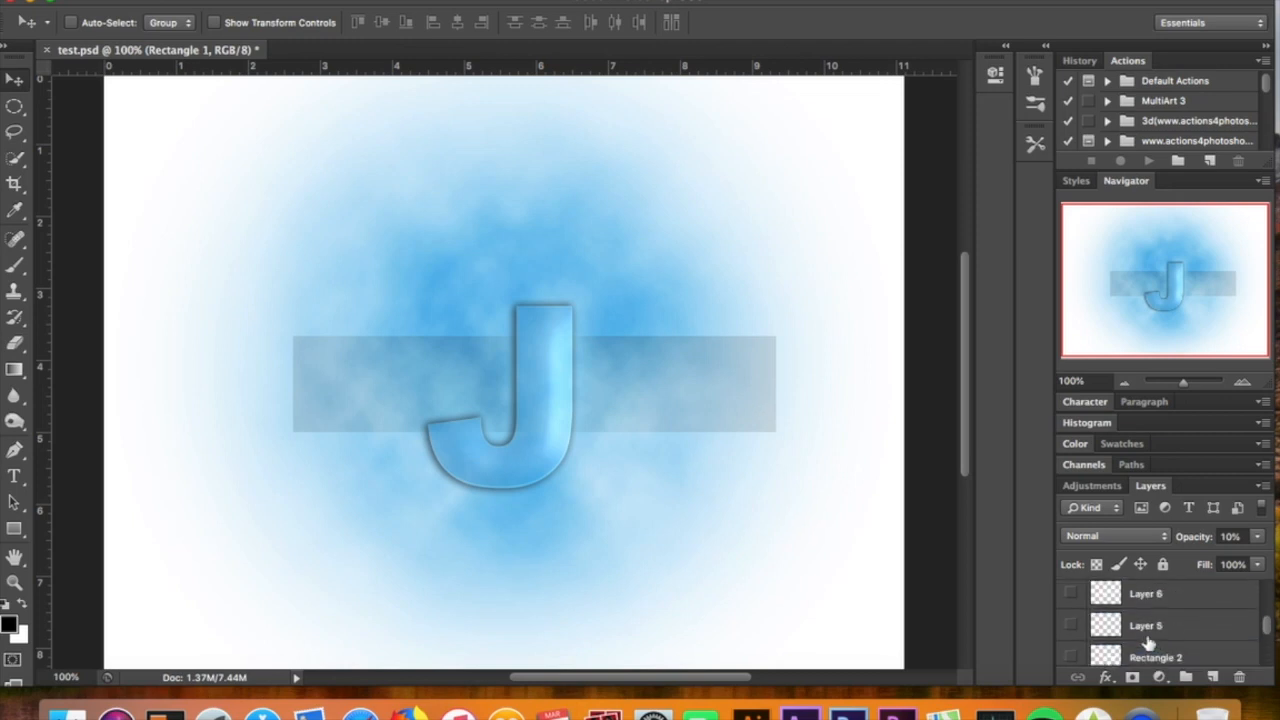
pyautogui.scroll(-1, 1148, 645)
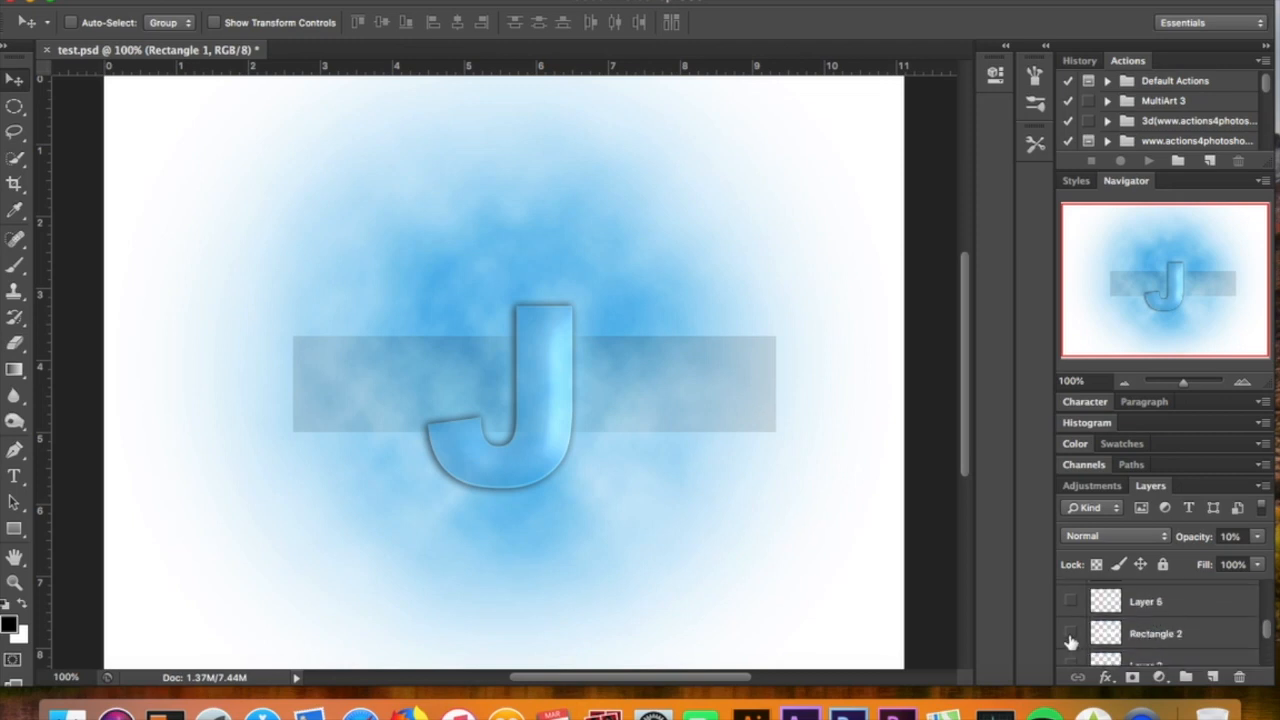
pyautogui.click(1070, 636)
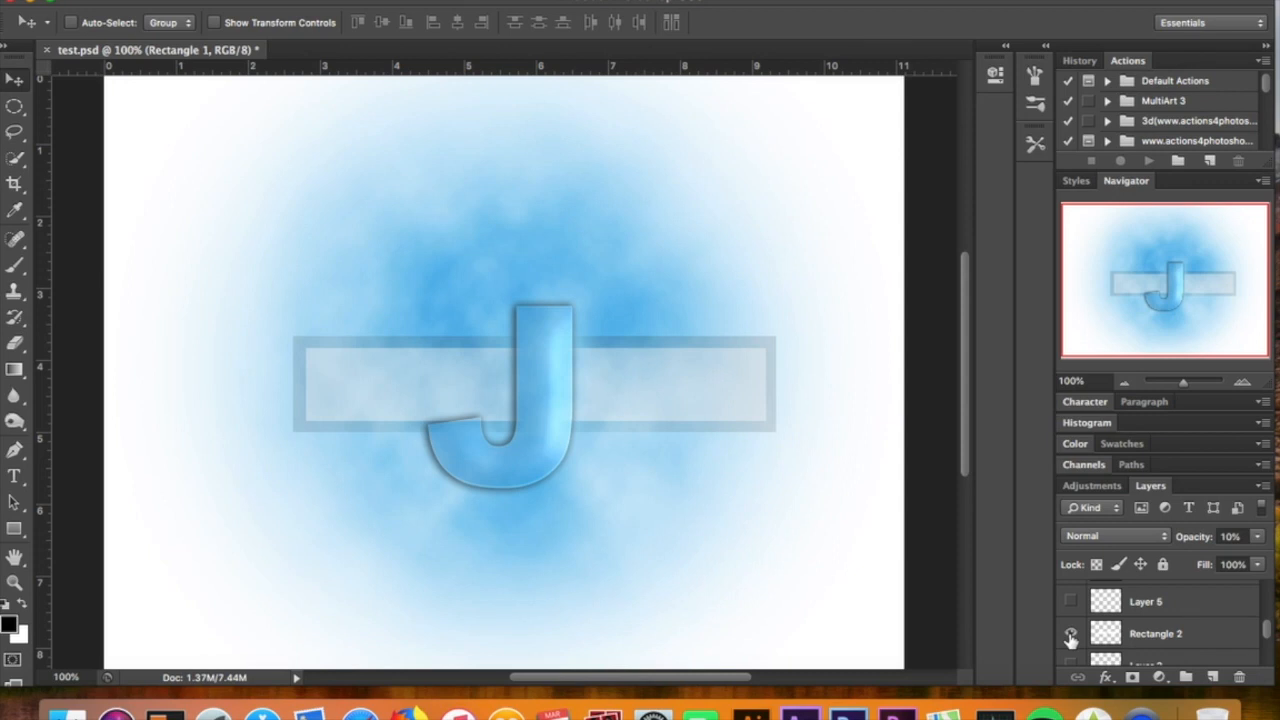
pyautogui.click(1243, 385)
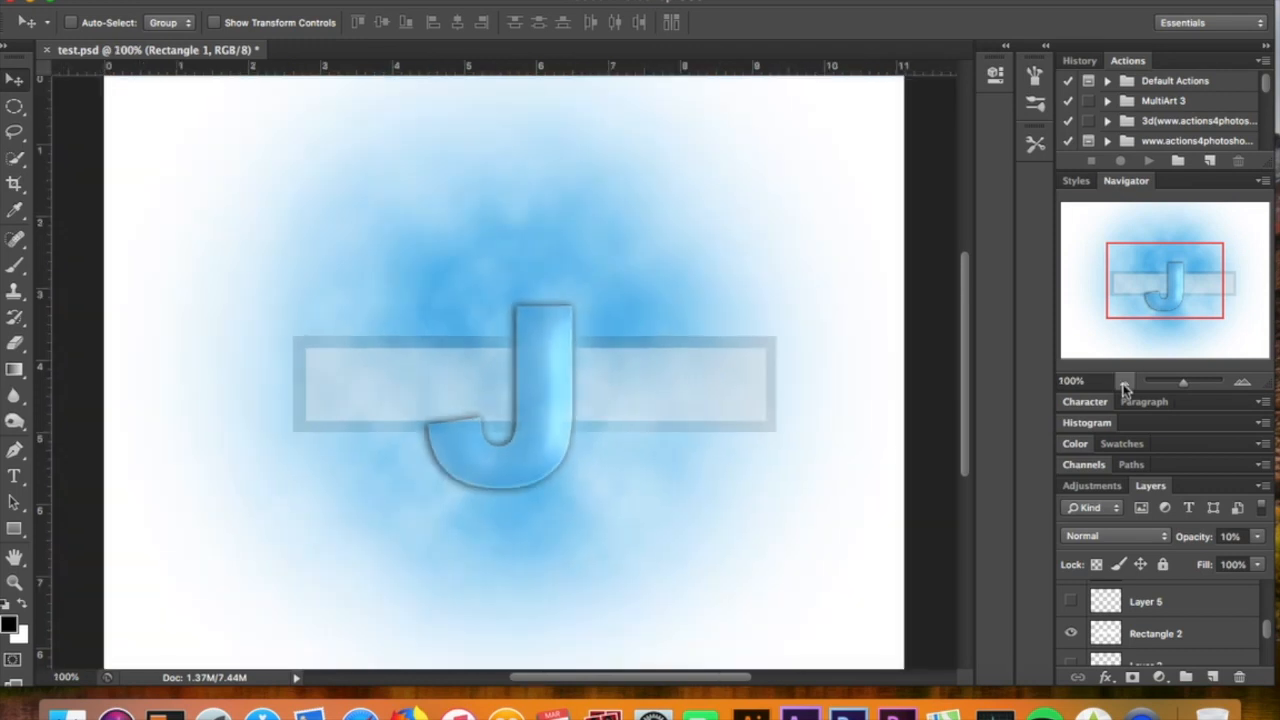
pyautogui.click(1124, 386)
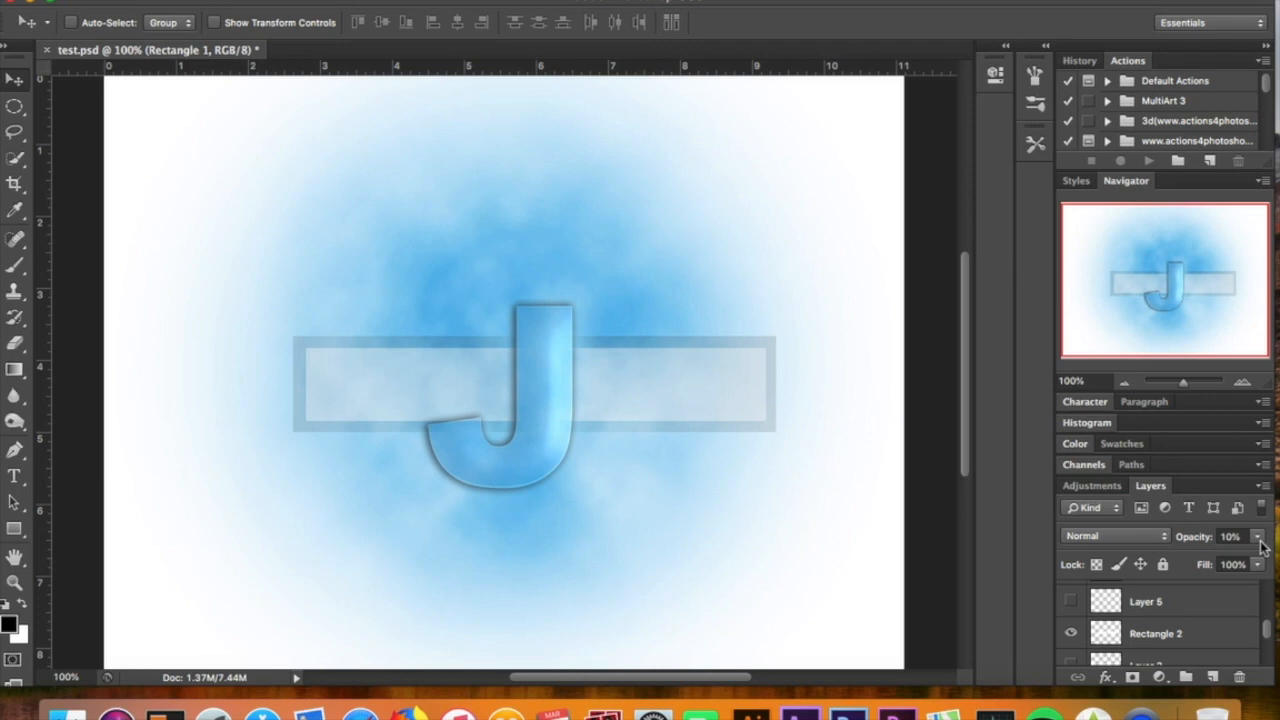
# Activate the Pen tool in Path mode and add a new layer directly above Layer 4
pyautogui.scroll(2, 1124, 645)
pyautogui.scroll(1, 1124, 645)
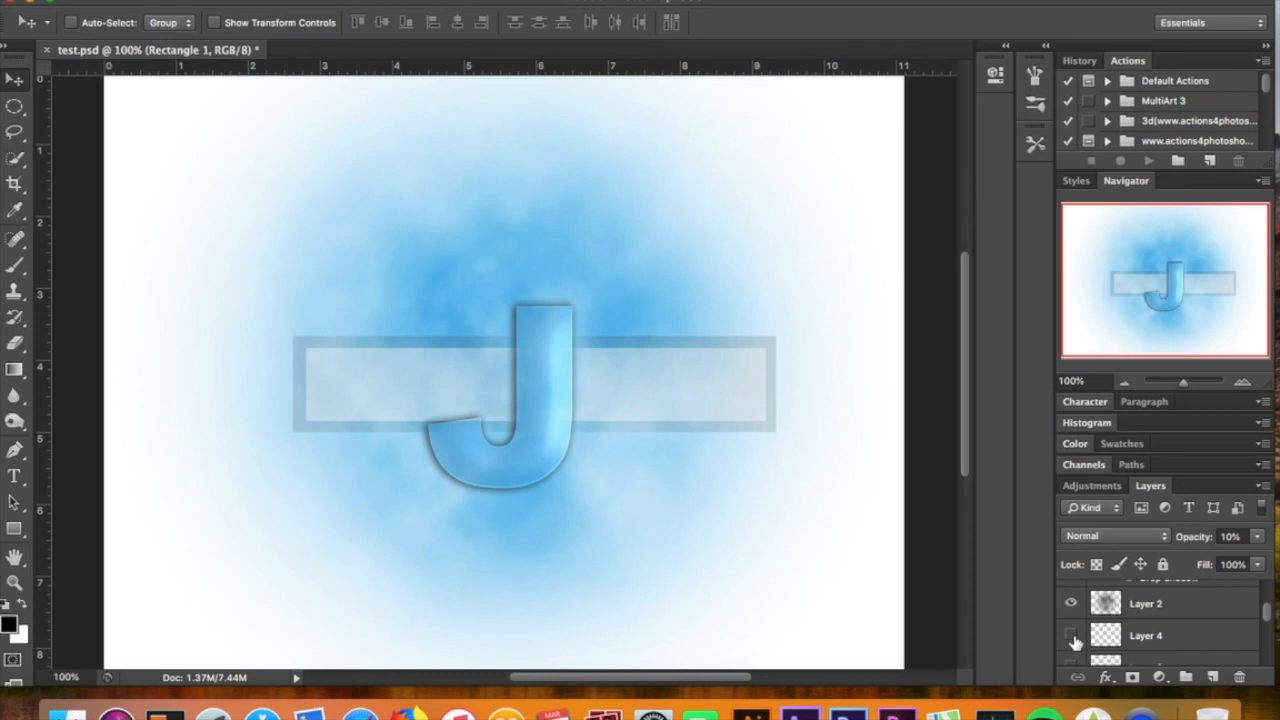
pyautogui.press('p')
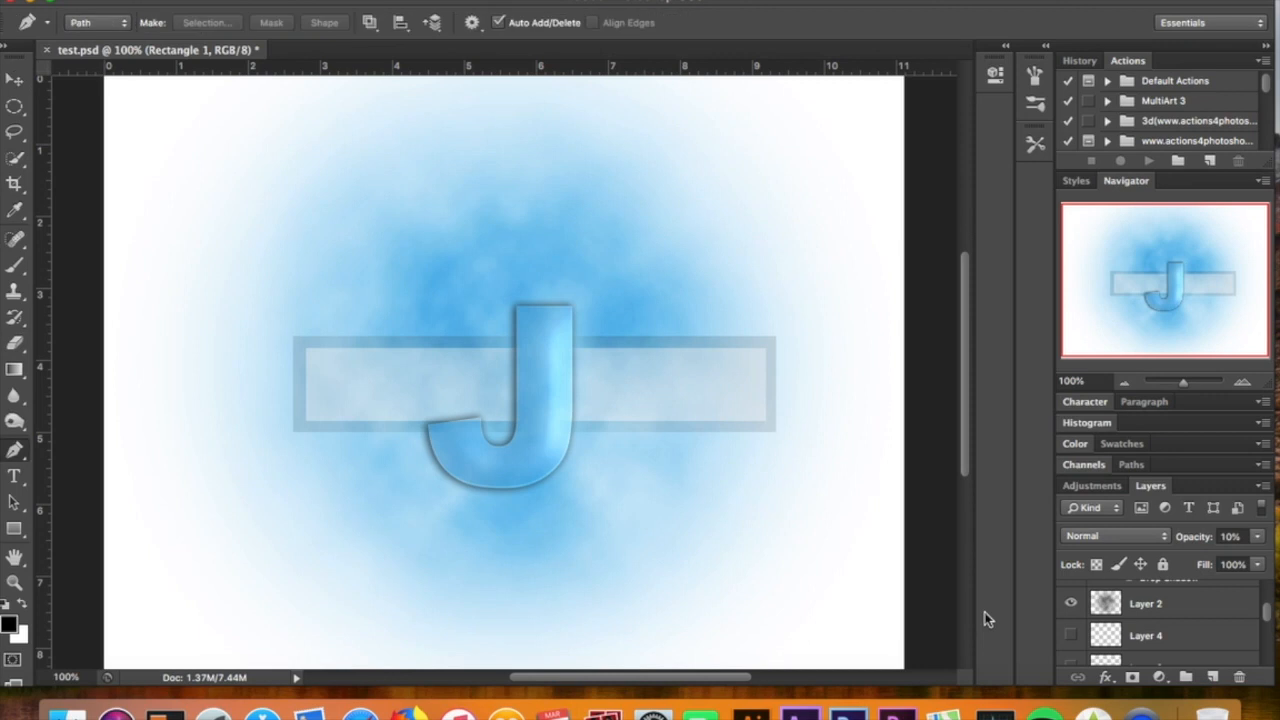
pyautogui.click(1194, 644)
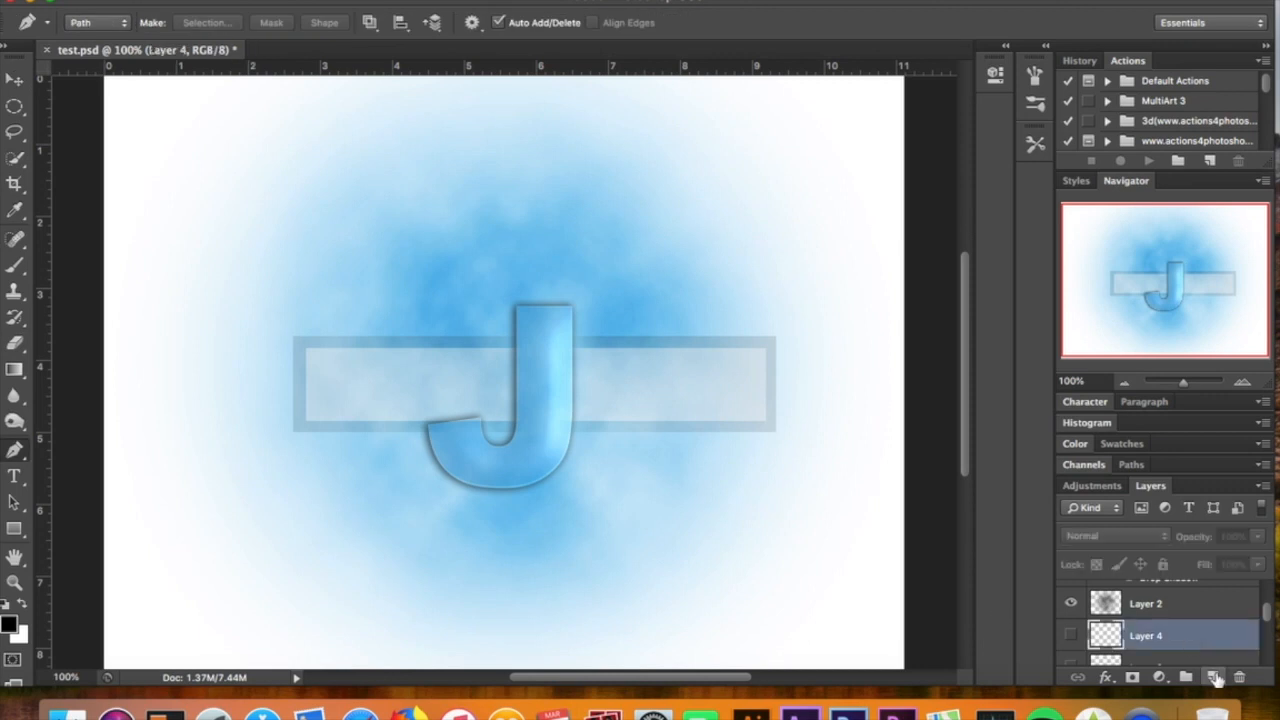
pyautogui.click(1213, 678)
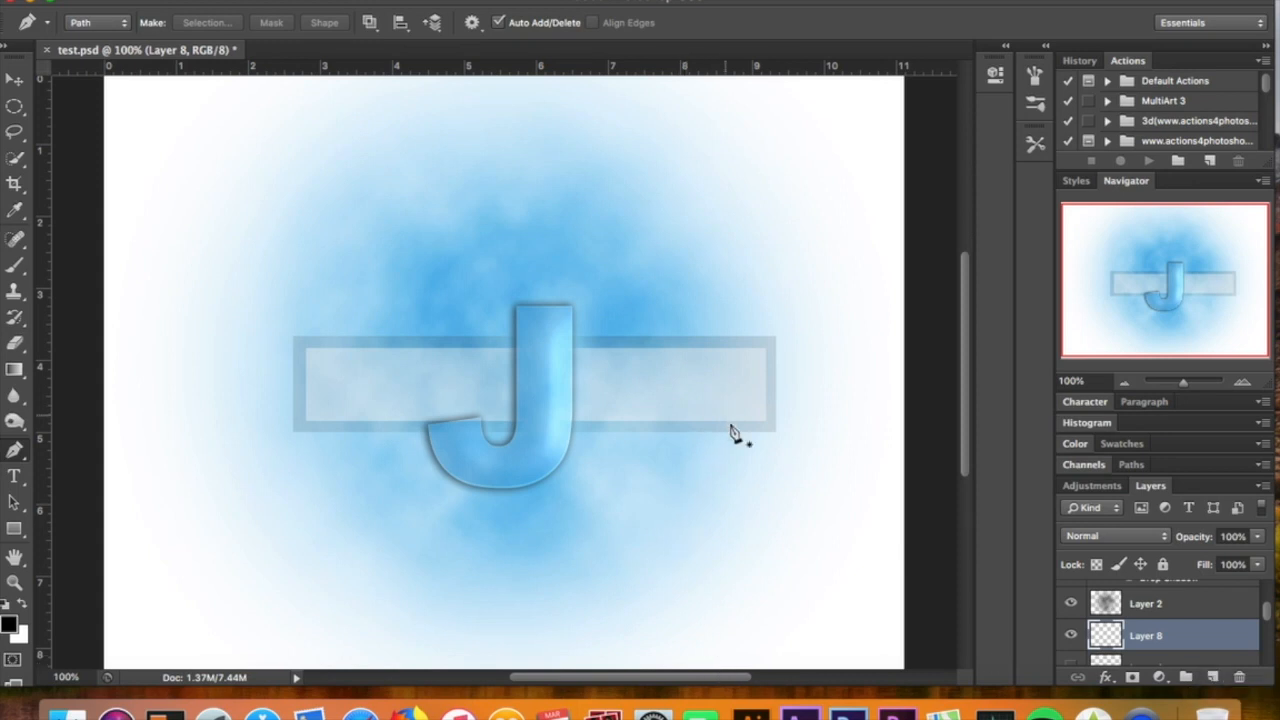
# Draw an open S-shaped path with three anchor points, sweeping from below the band's right end under the J to its left end
pyautogui.click(755, 461)
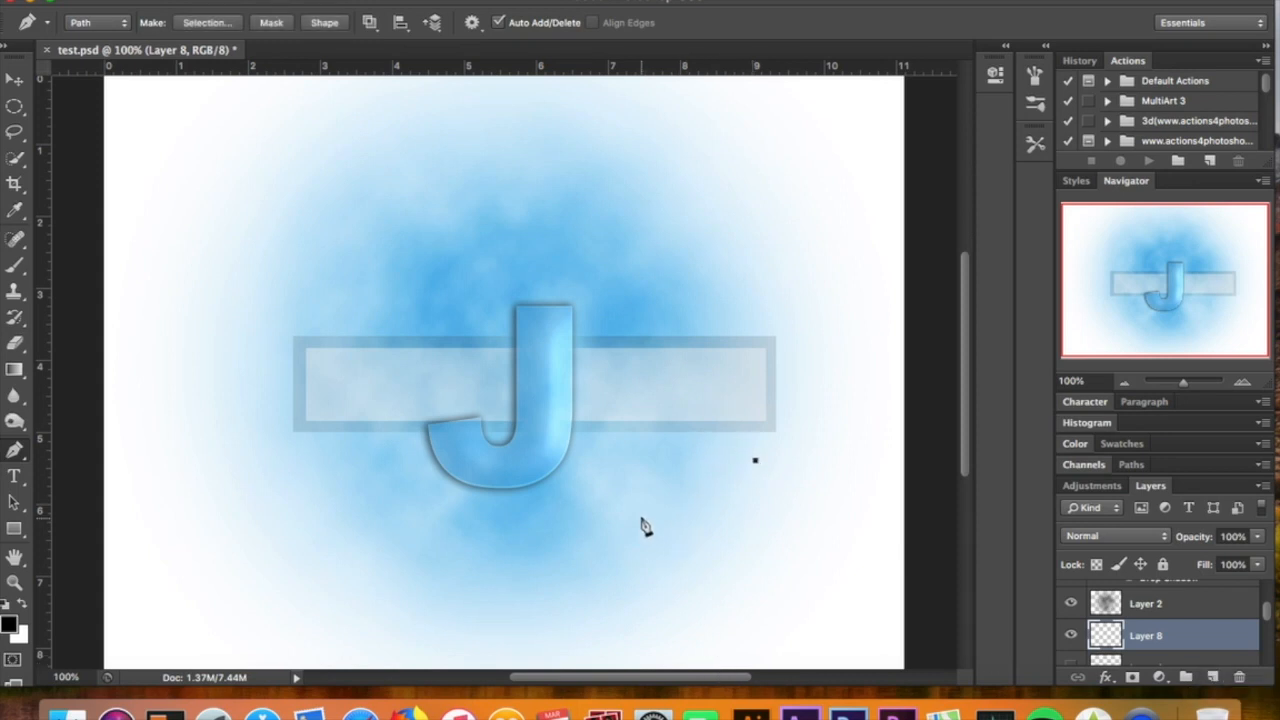
pyautogui.moveTo(641, 517); pyautogui.dragTo(543, 489)
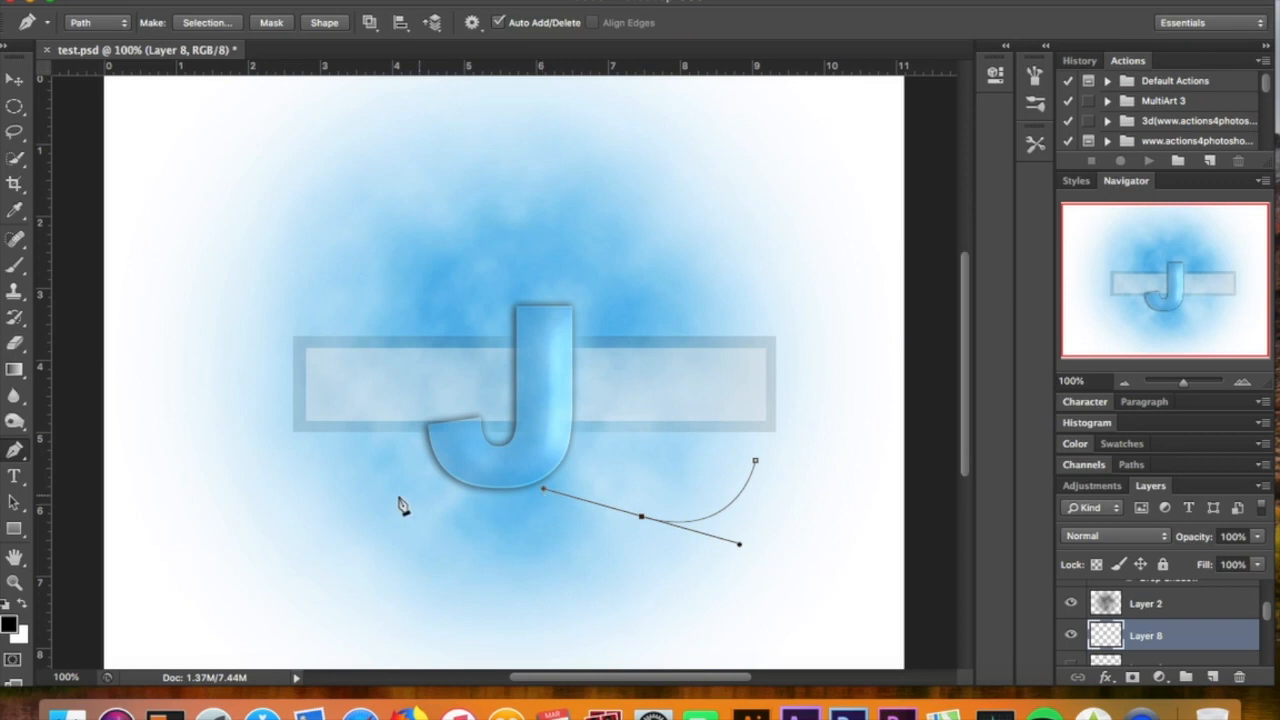
pyautogui.moveTo(329, 466); pyautogui.dragTo(279, 534)
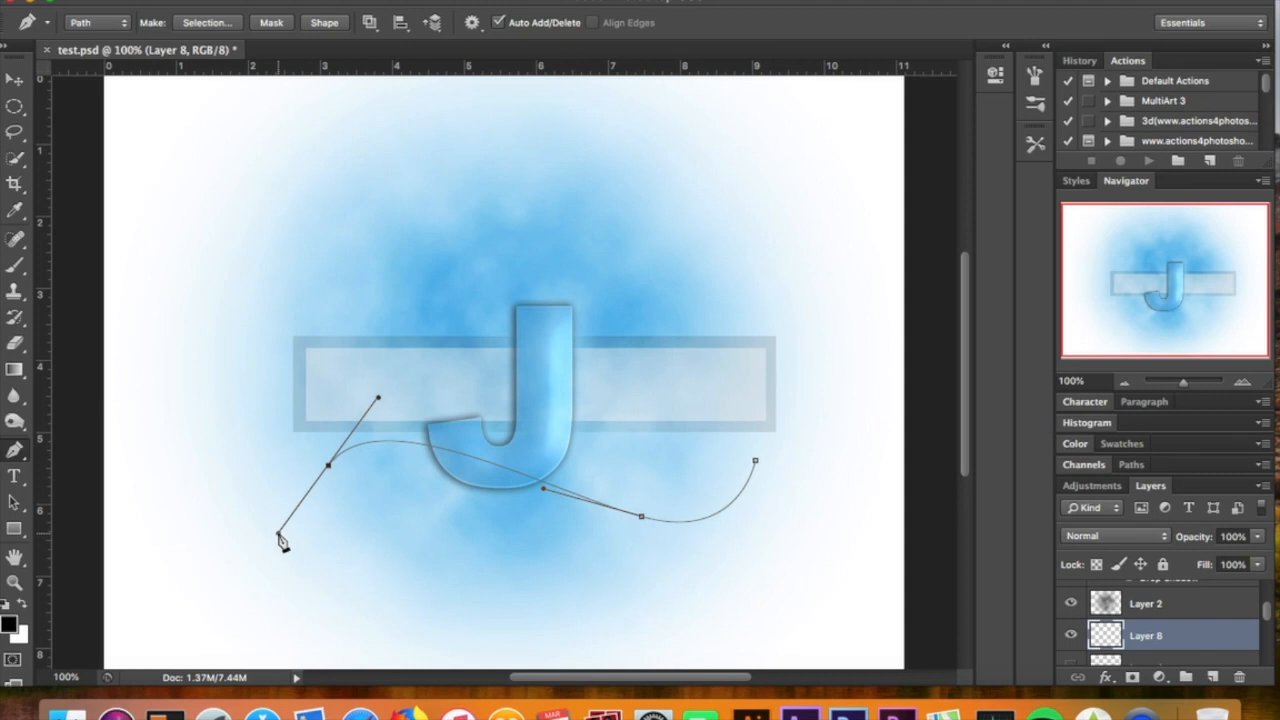
# Activate the Brush tool, check its 10 px size and 0% hardness, and swap the foreground color to white
pyautogui.click(18, 270)
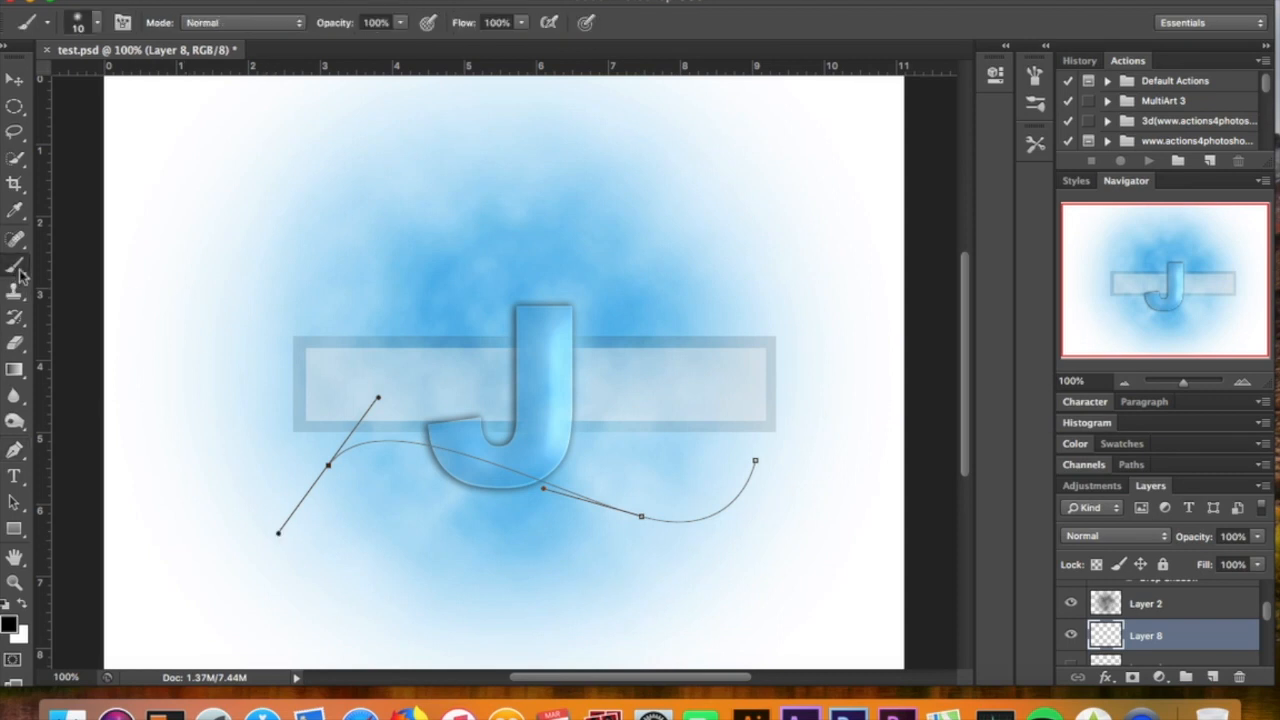
pyautogui.click(88, 26)
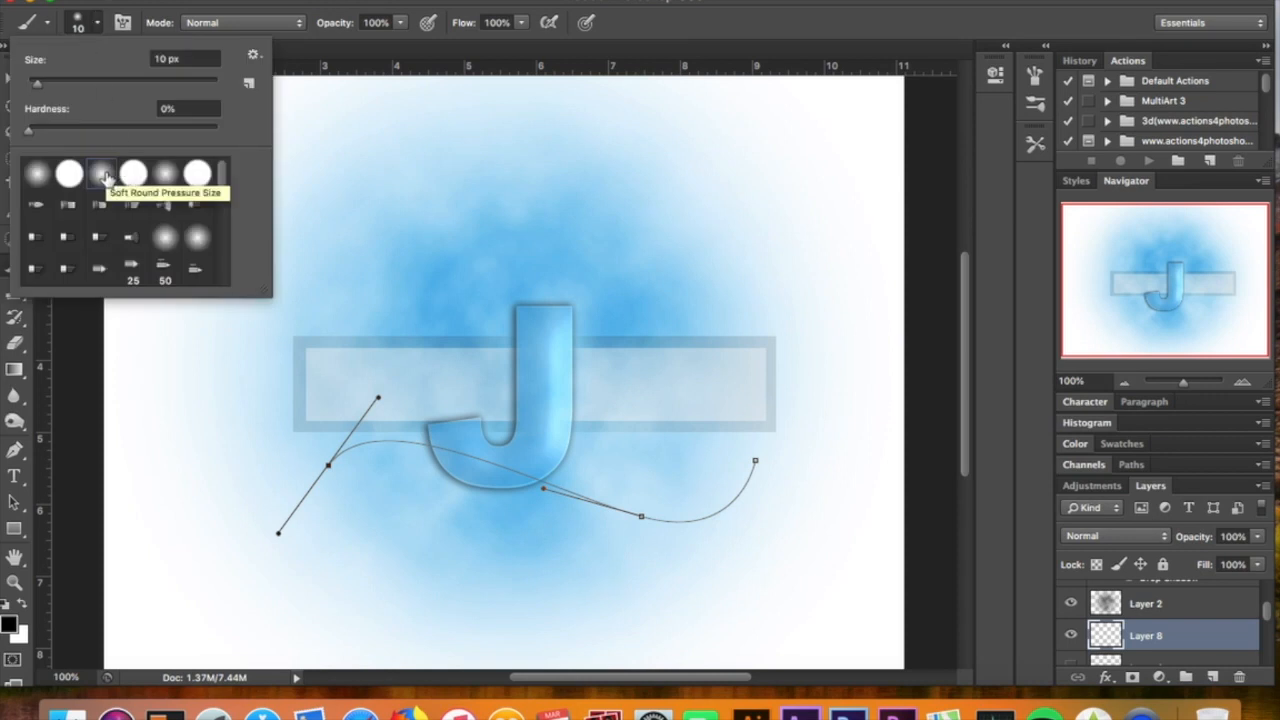
pyautogui.click(1077, 448)
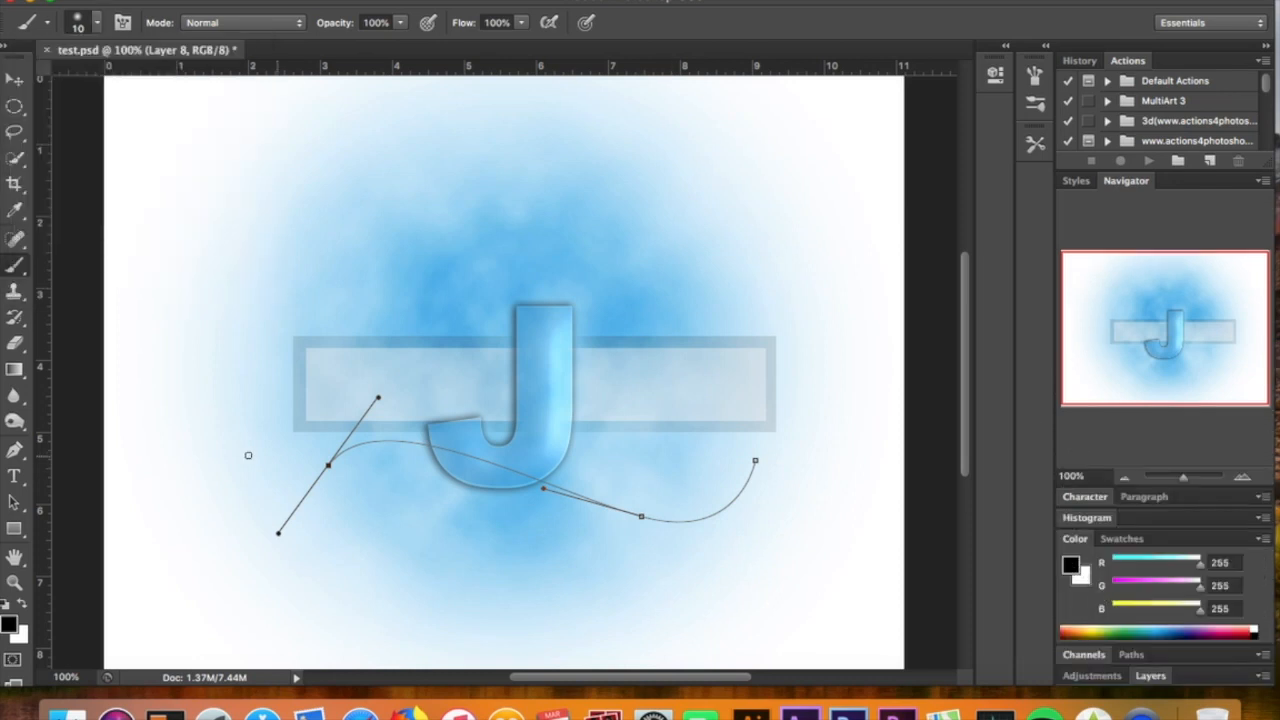
pyautogui.click(20, 603)
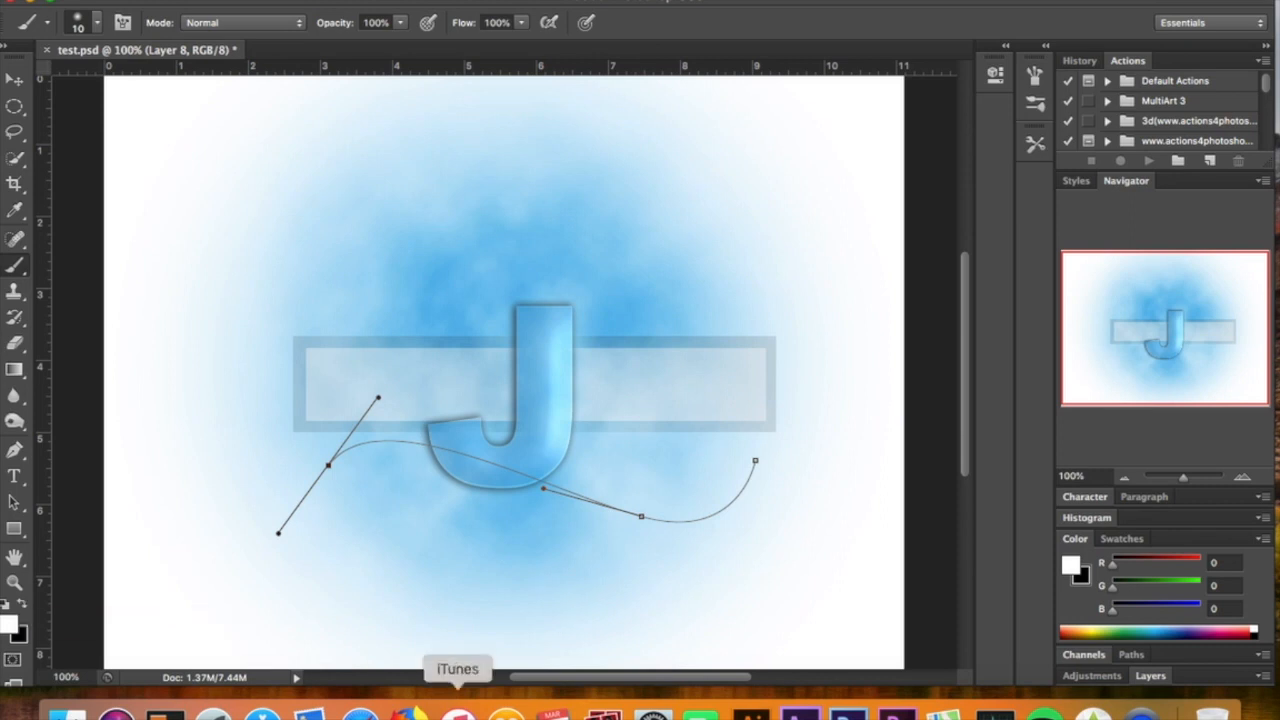
pyautogui.click(1150, 676)
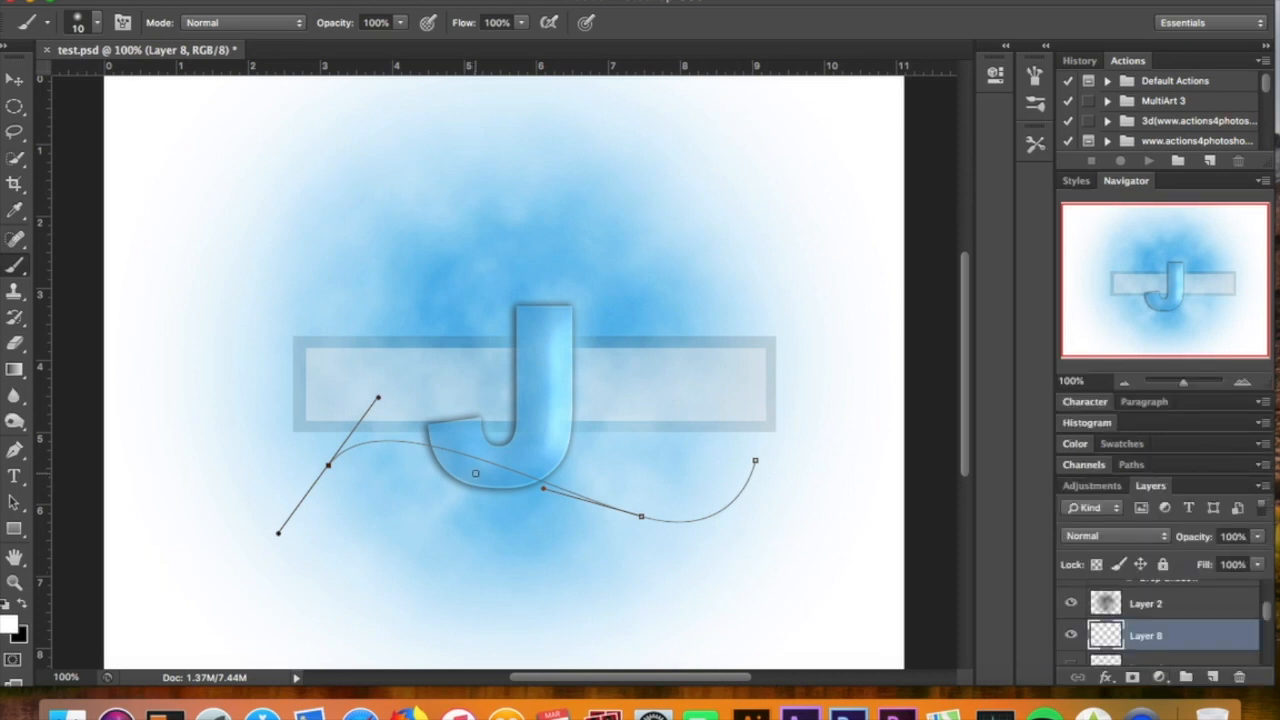
# Stroke the curved path on Layer 8 using the Brush with Simulate Pressure enabled
pyautogui.click(18, 448)
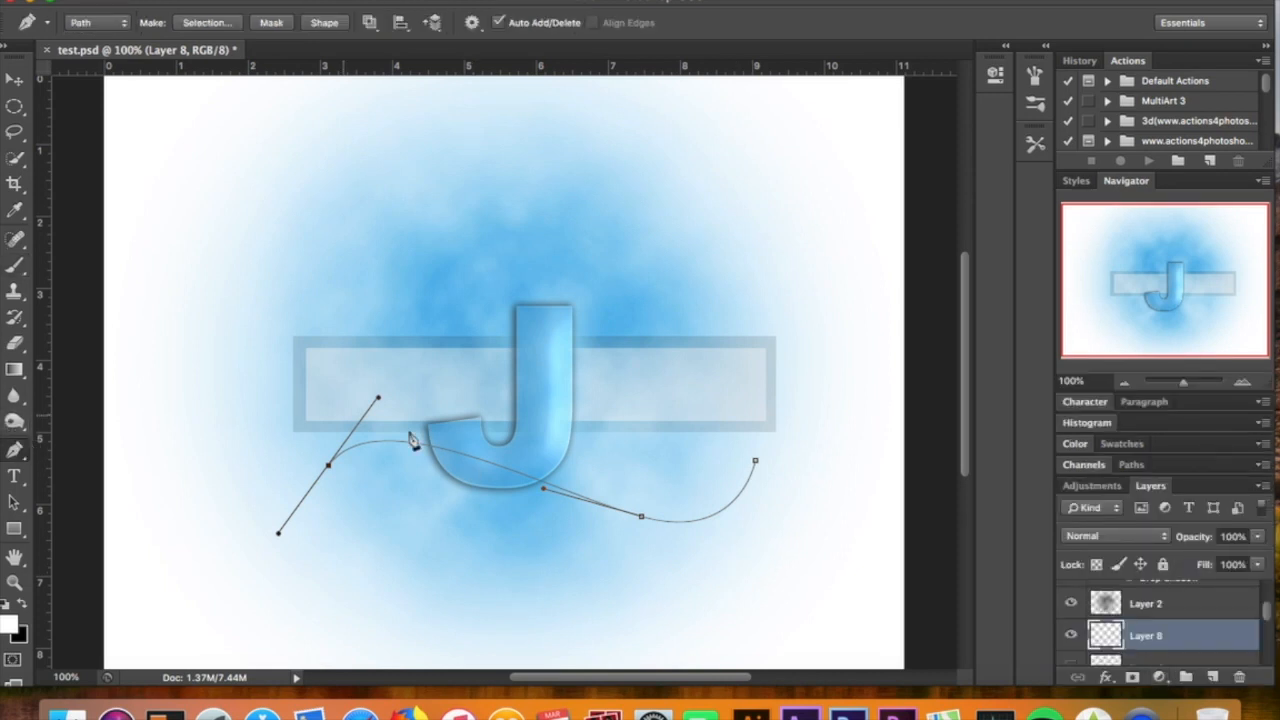
pyautogui.rightClick(467, 462)
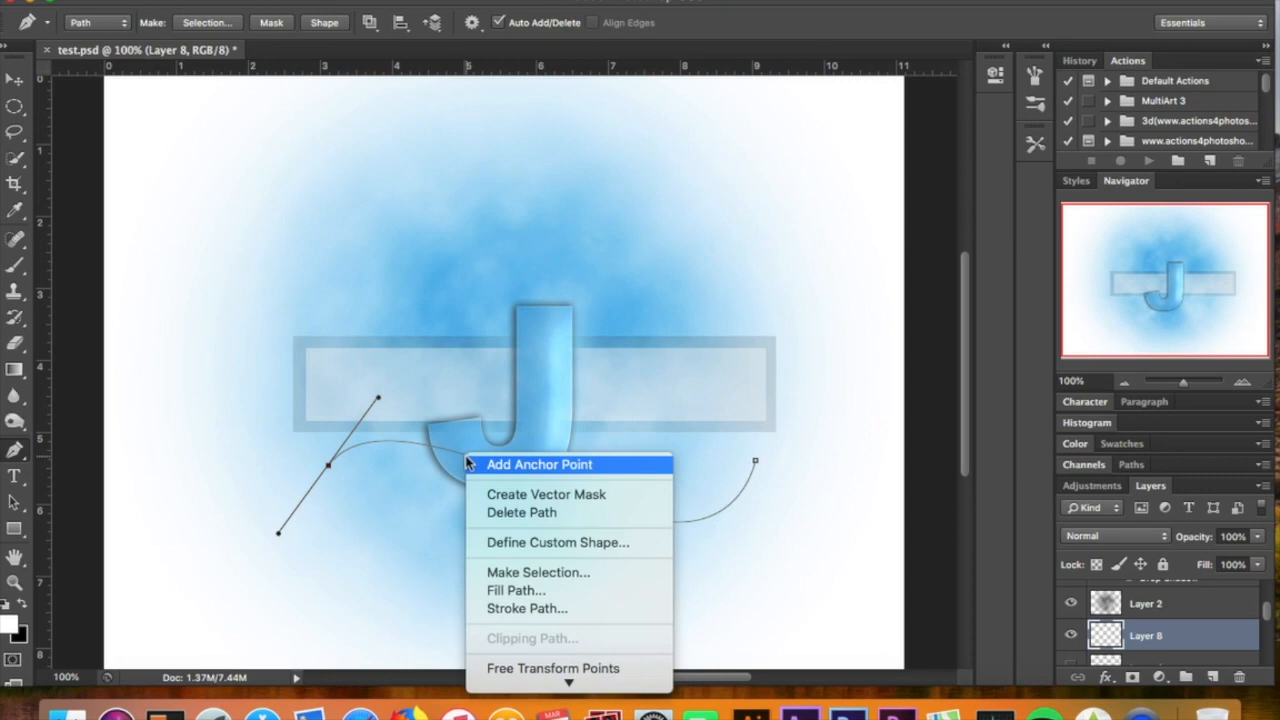
pyautogui.click(545, 608)
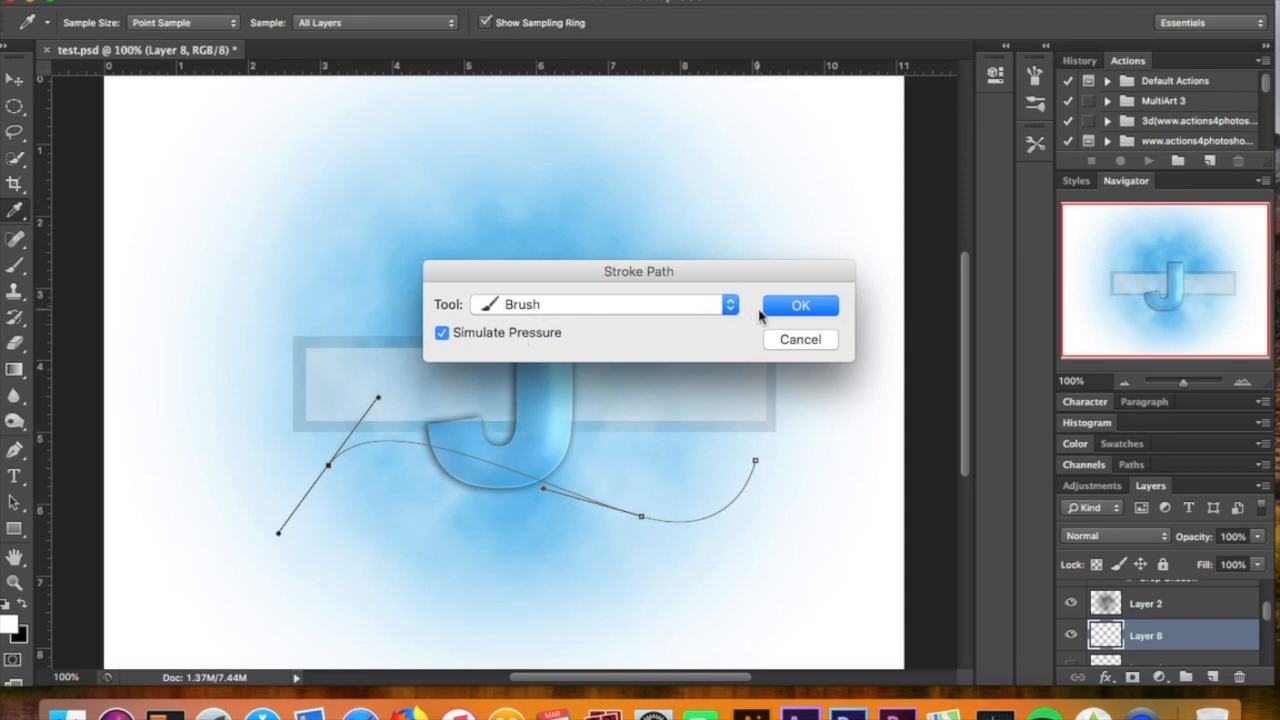
pyautogui.click(786, 310)
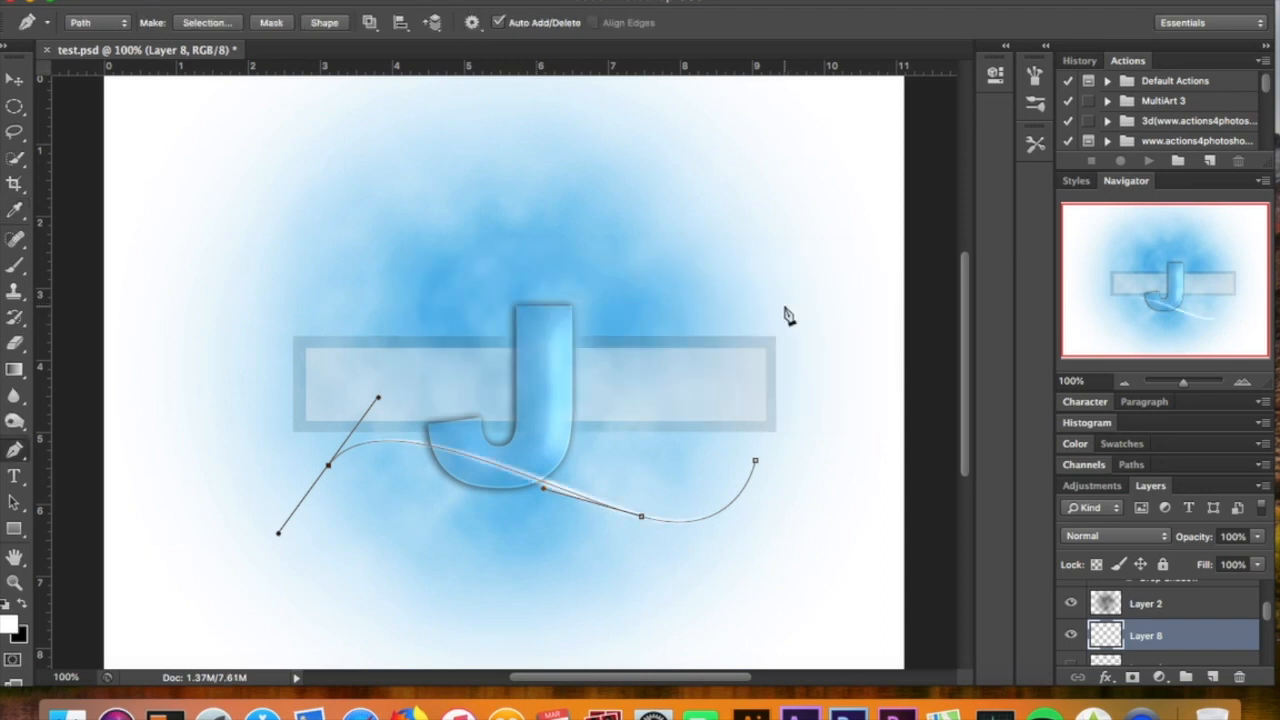
# Dismiss the curved path and delete Layer 8 with its white stroke
pyautogui.press('Return')
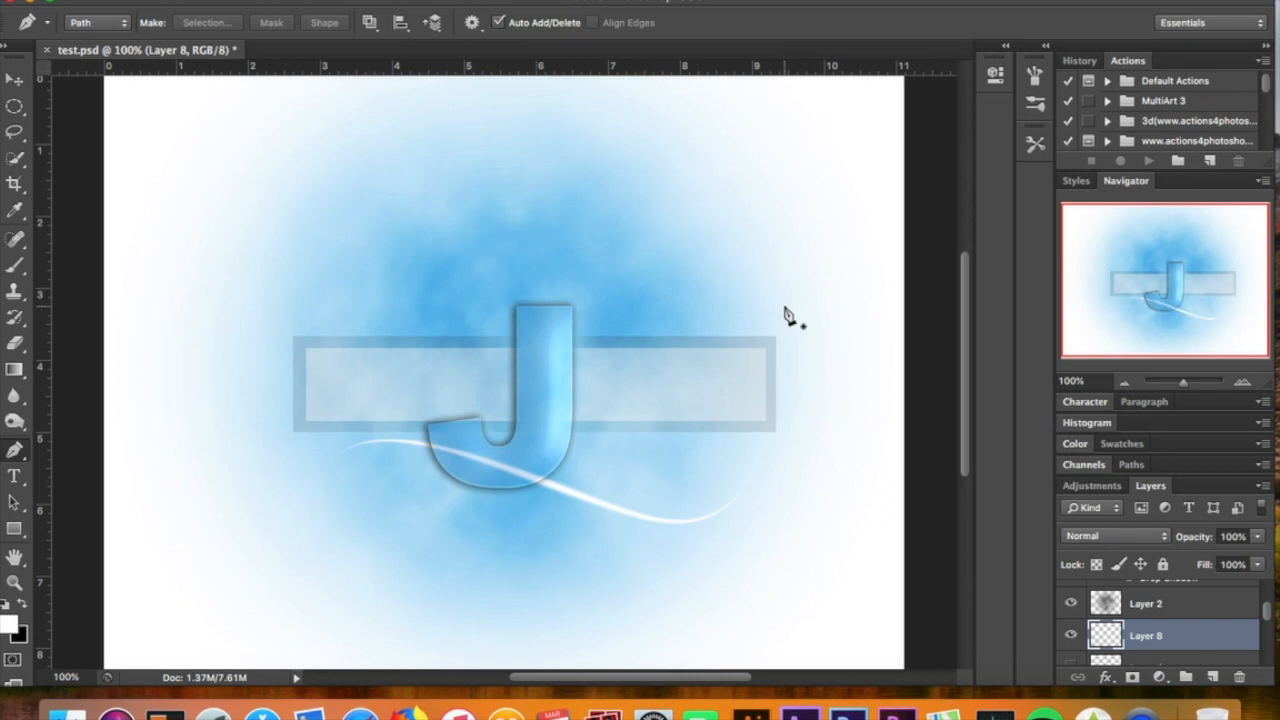
pyautogui.press('BackSpace')
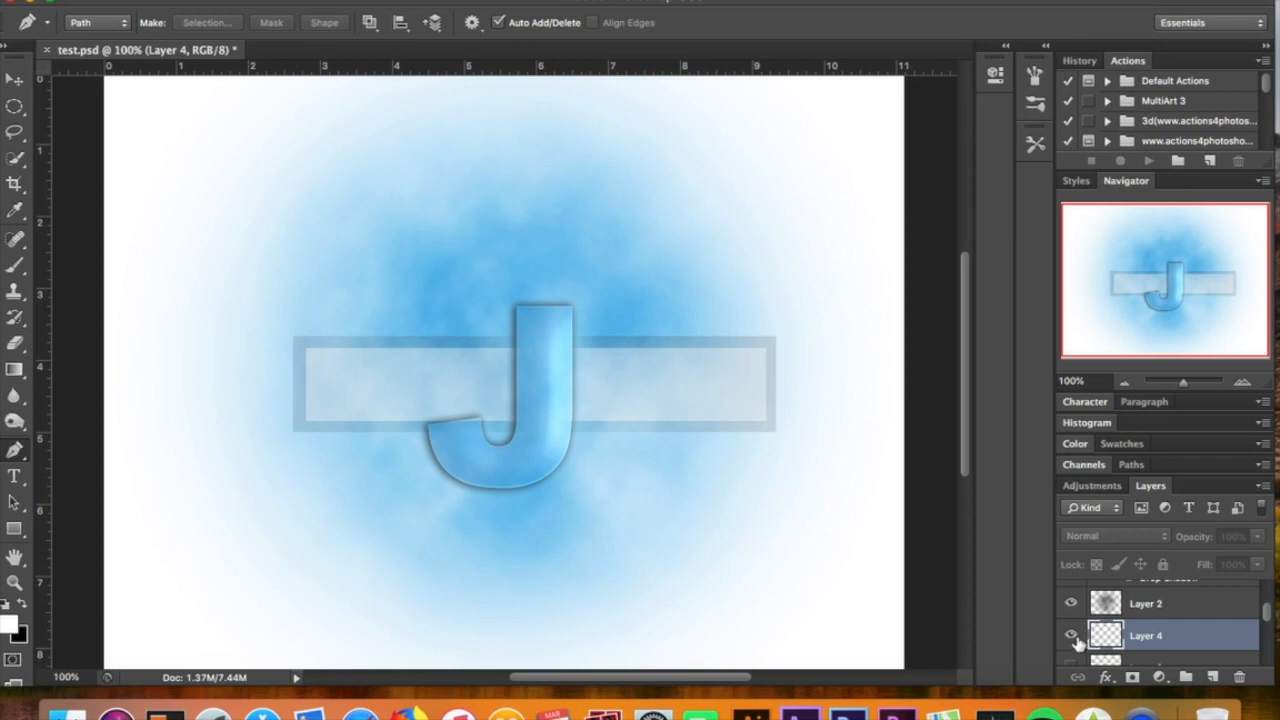
# Show the curved-line layers Layer 4, Layer 6, Layer 5 and Layer 3 around the J
pyautogui.click(1071, 636)
pyautogui.scroll(-1, 1071, 640)
pyautogui.click(1072, 632)
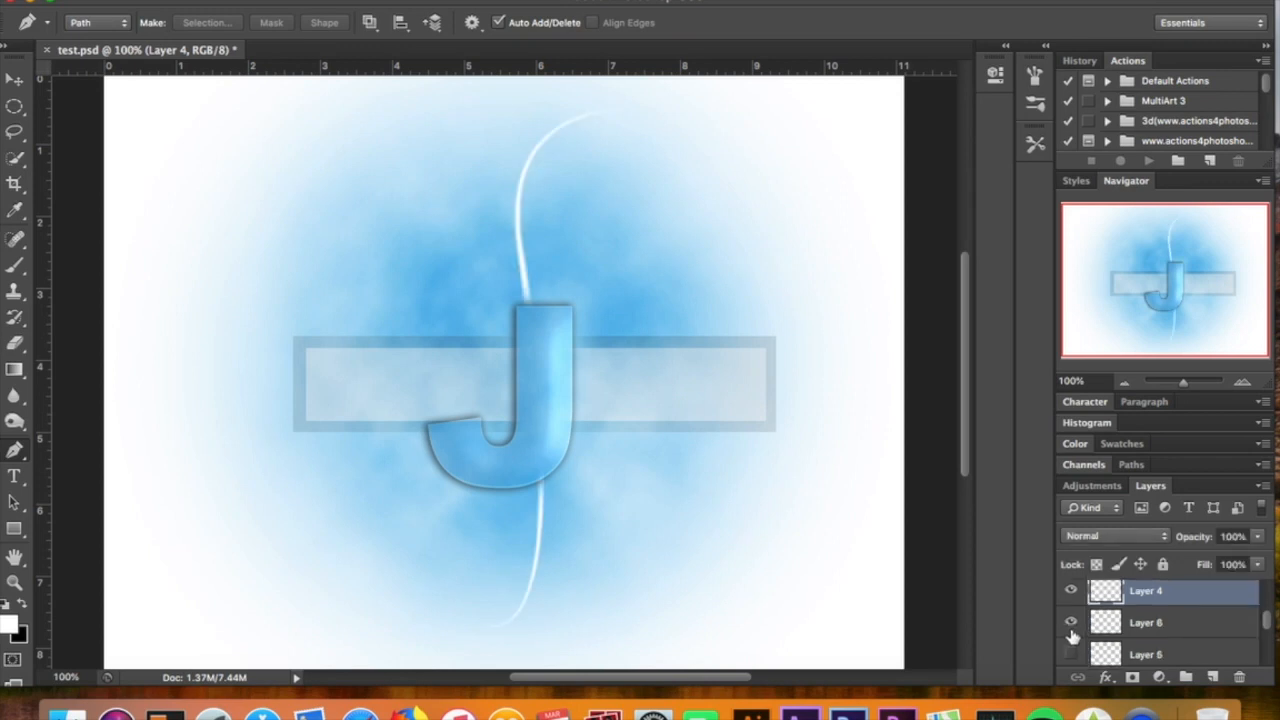
pyautogui.click(1072, 654)
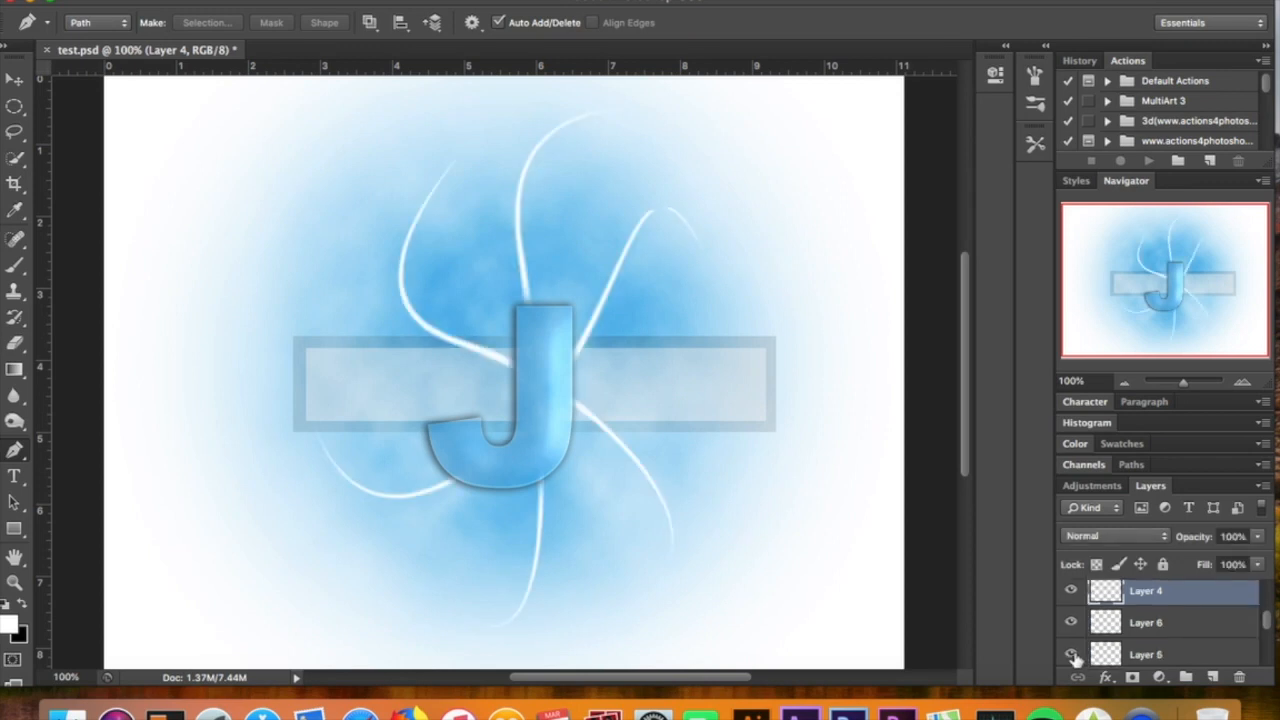
pyautogui.scroll(-1, 1075, 656)
pyautogui.scroll(-1, 1076, 658)
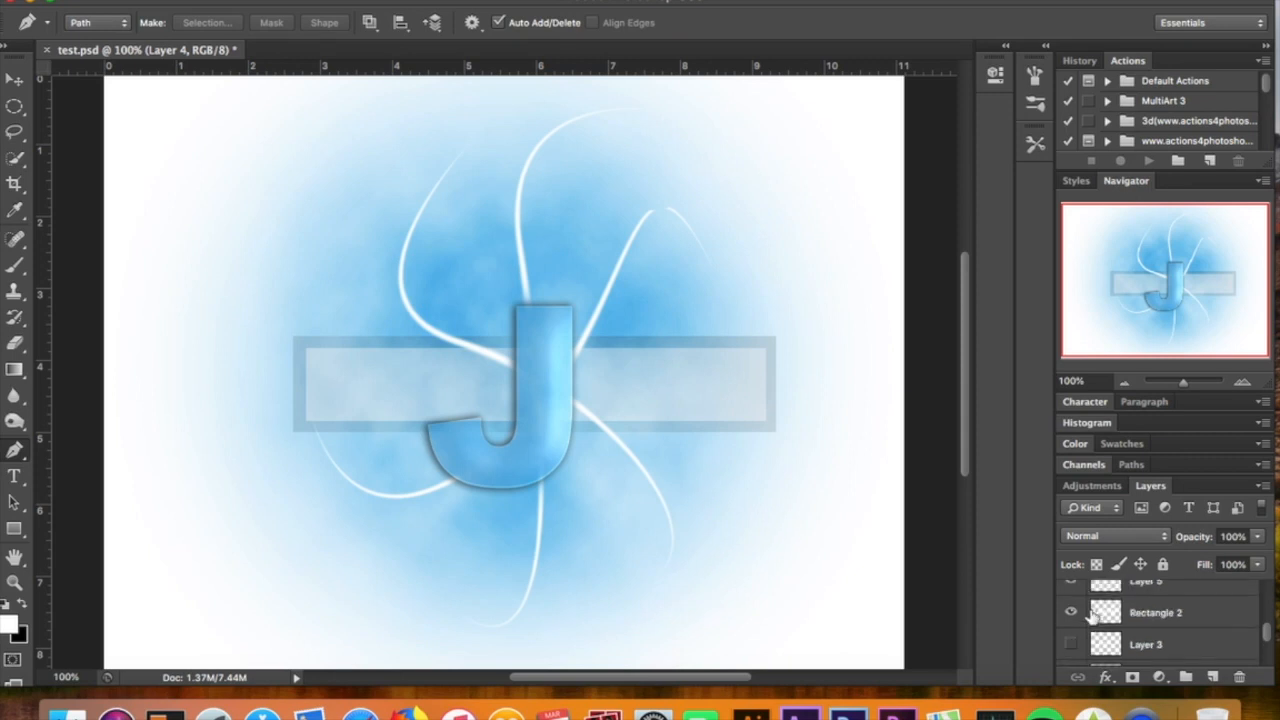
pyautogui.click(1071, 646)
pyautogui.scroll(-2, 1071, 650)
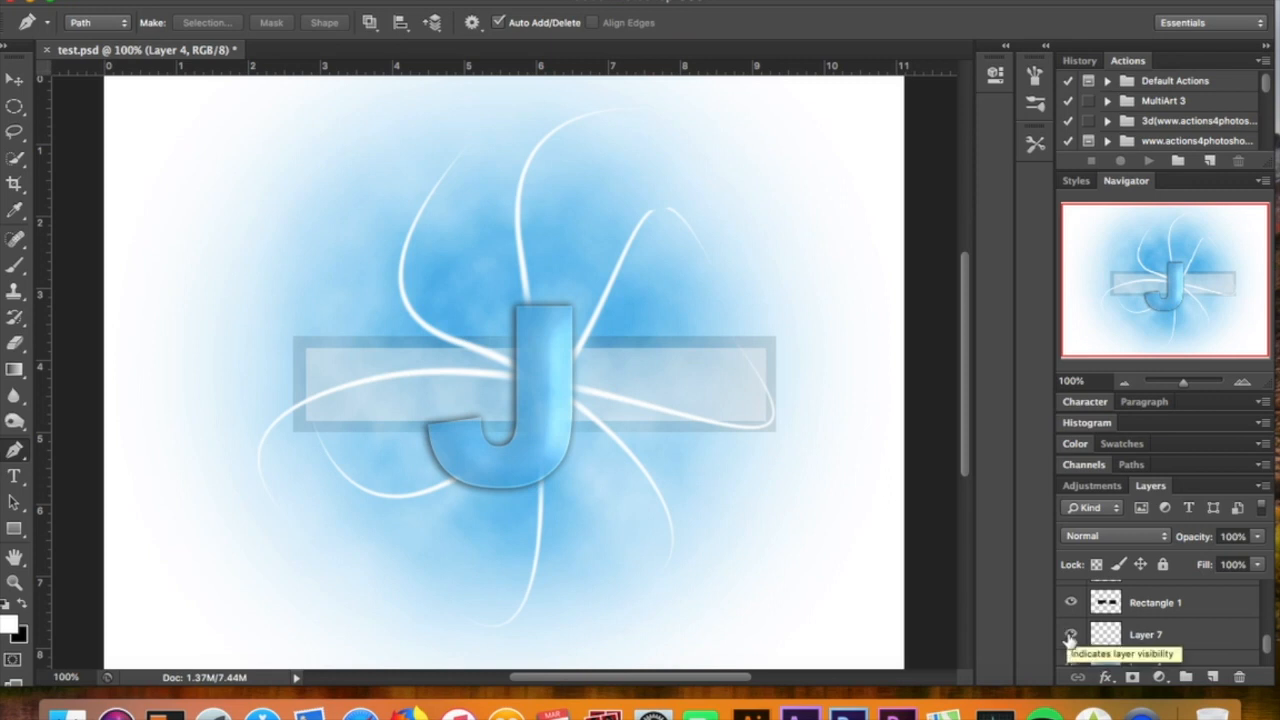
# Delete the hidden Layer 7 below Rectangle 1 and return to the J text layer in the layer stack
pyautogui.click(1144, 637)
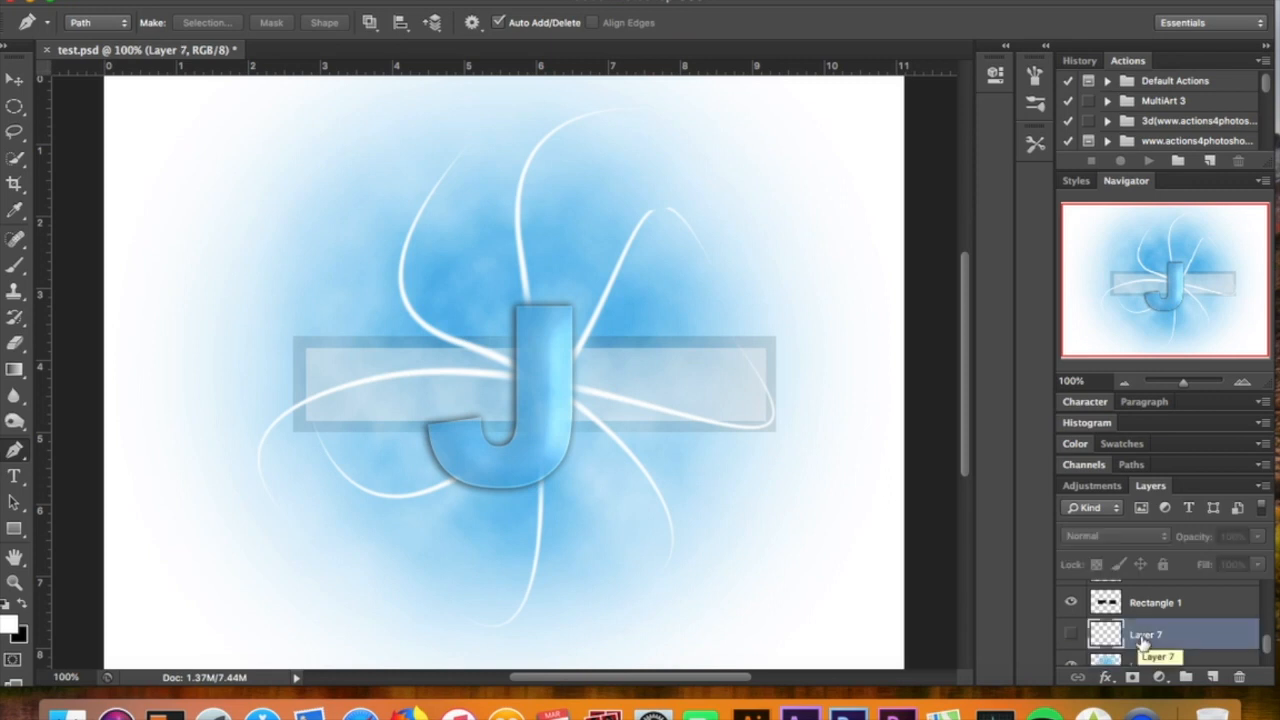
pyautogui.press('Delete')
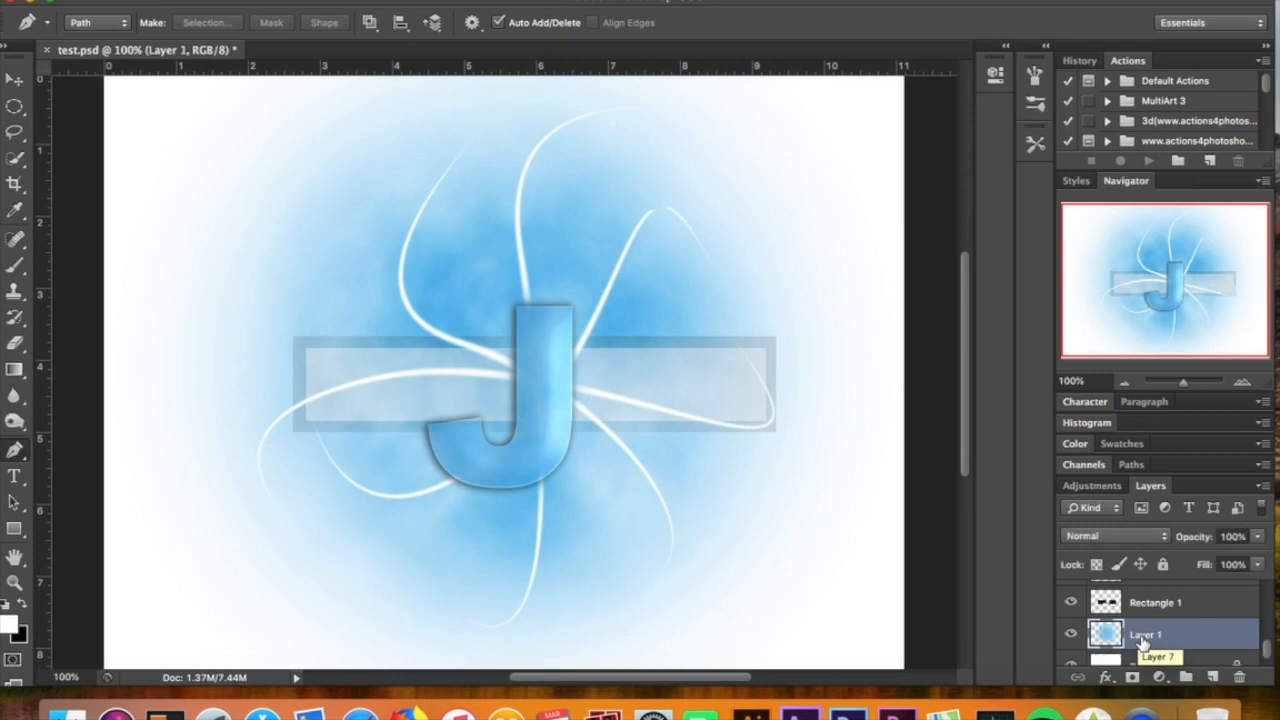
pyautogui.scroll(6, 1143, 641)
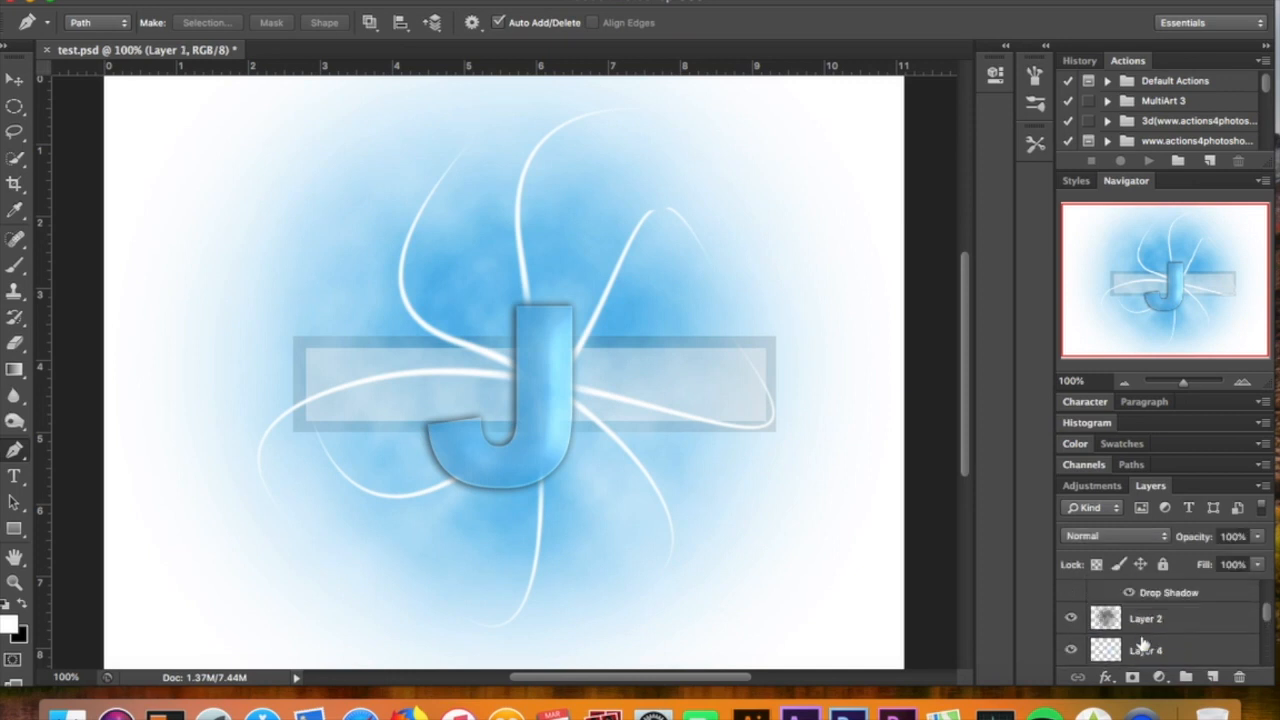
pyautogui.scroll(1, 1143, 641)
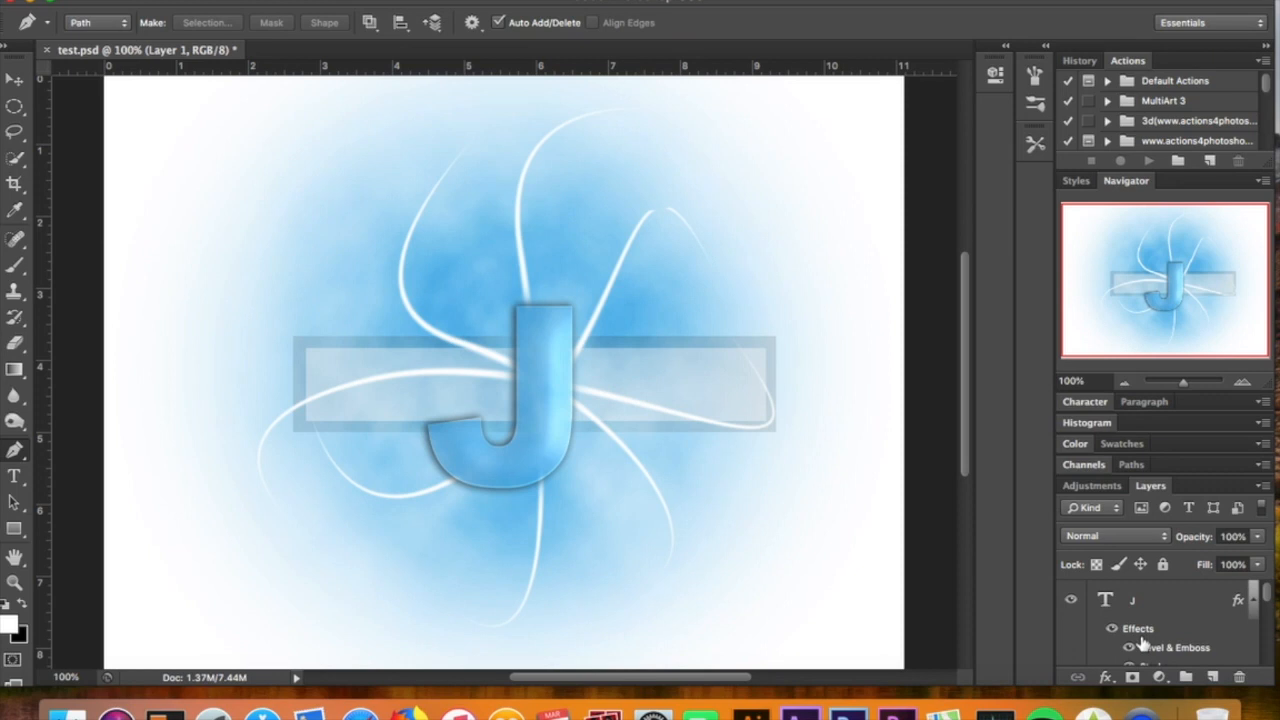